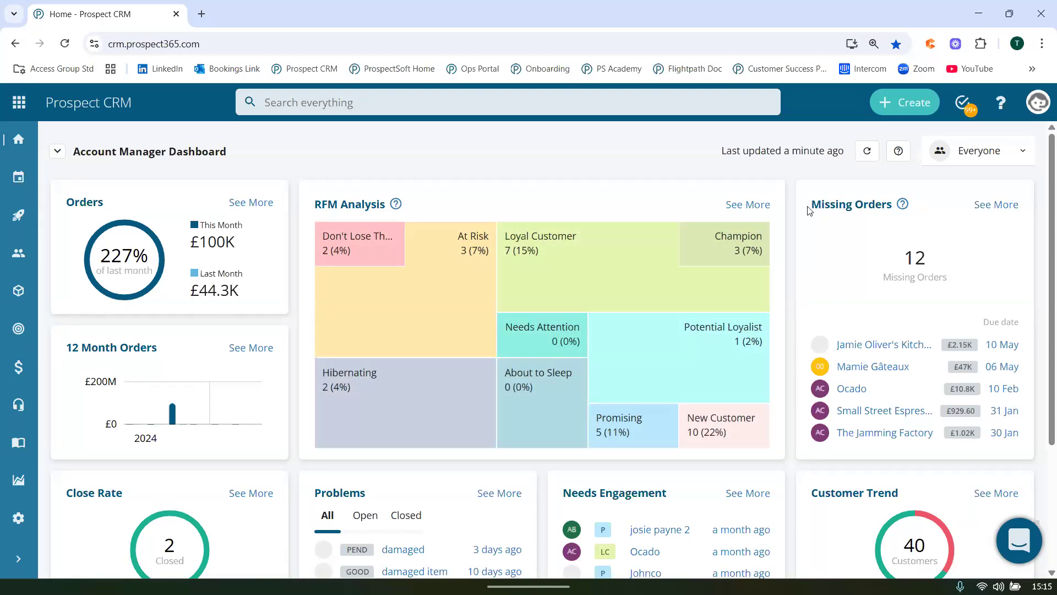
Look over the Account Manager Dashboard, from Missing Orders down to the Needs Engagement and Customer Trend widgets.
drag(811, 205, 891, 206)
click(871, 291)
scroll(871, 291, down, 3)
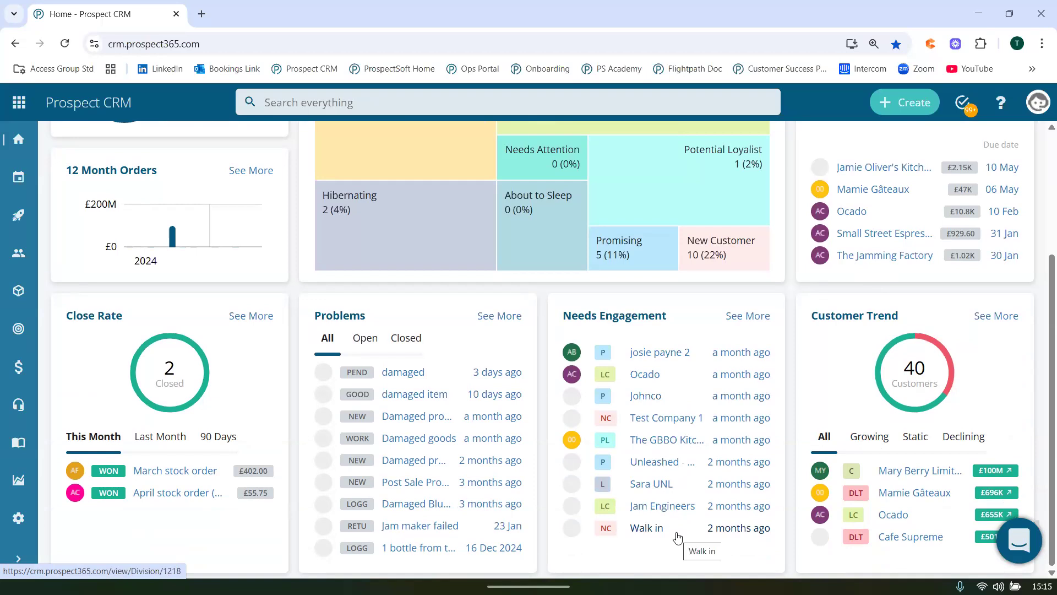
scroll(676, 534, up, 3)
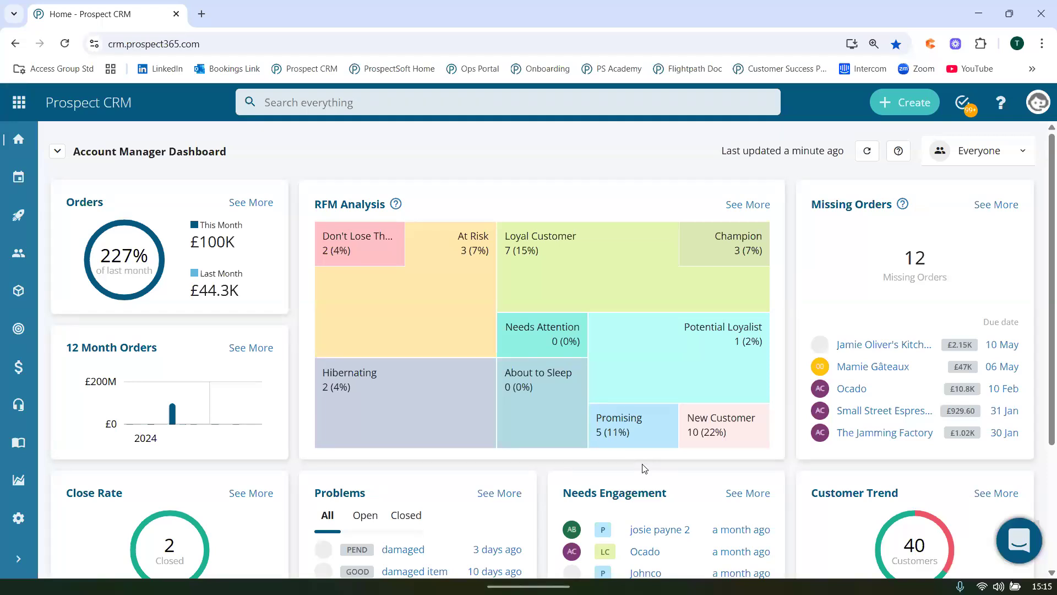
View the dashboard for a single account manager and return it to Everyone.
click(955, 163)
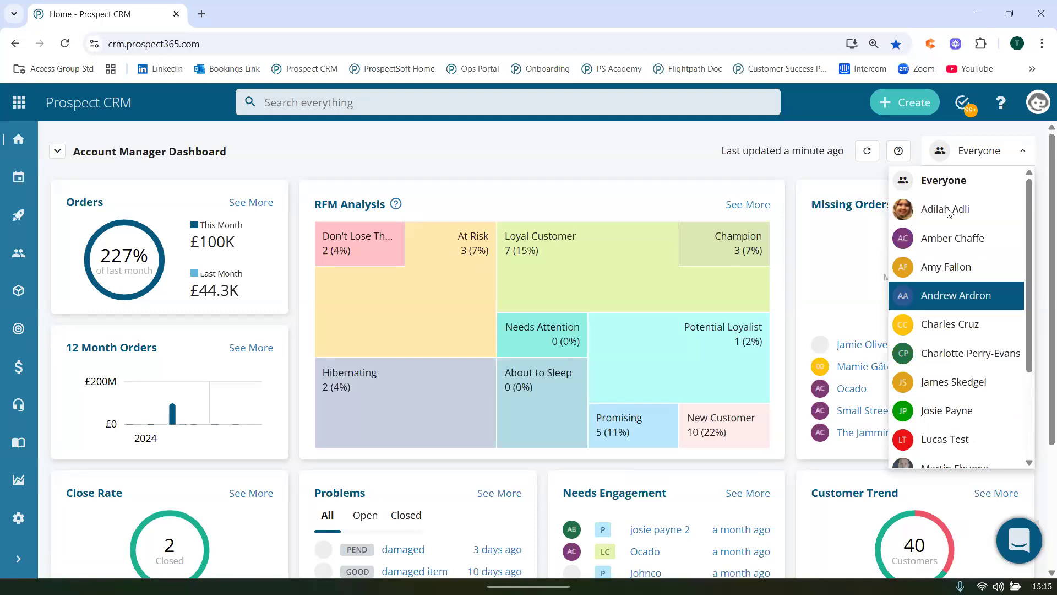
click(948, 252)
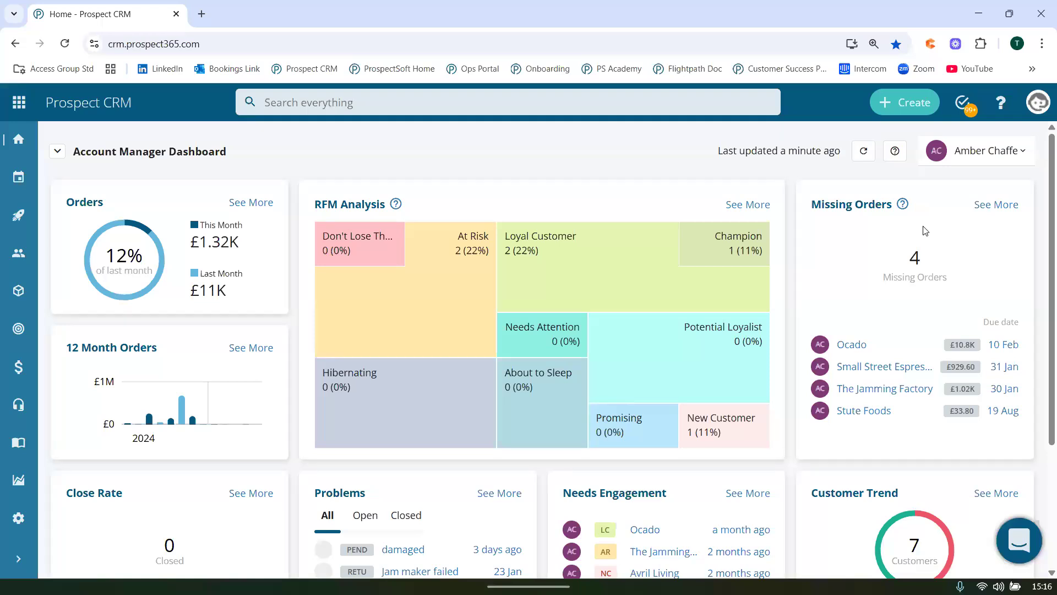
click(965, 147)
click(956, 180)
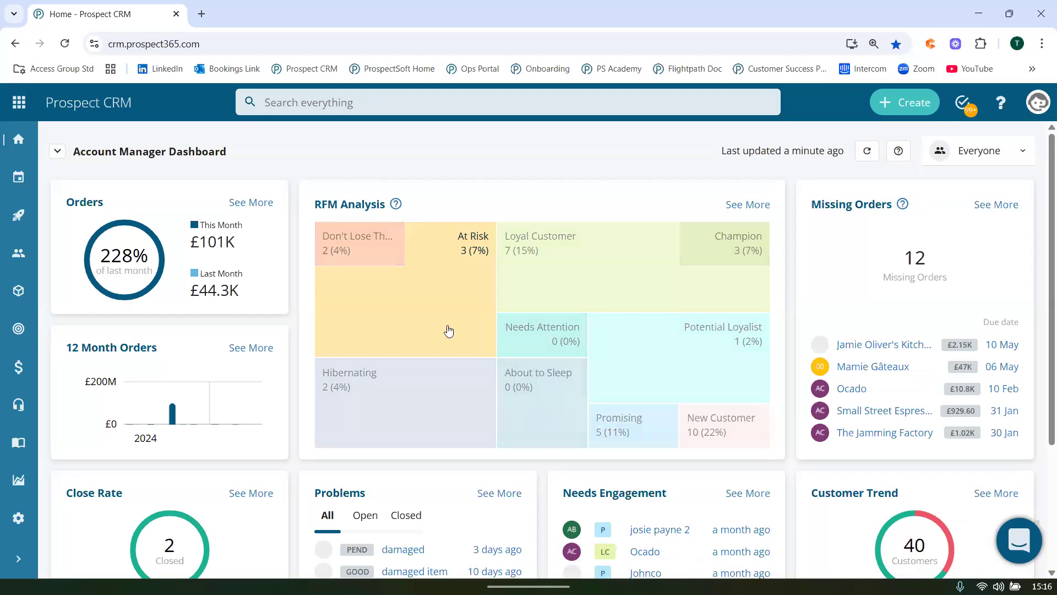
Review the customers in the At Risk and Loyal Customer segments of the RFM Analysis, returning to the dashboard after each.
click(449, 330)
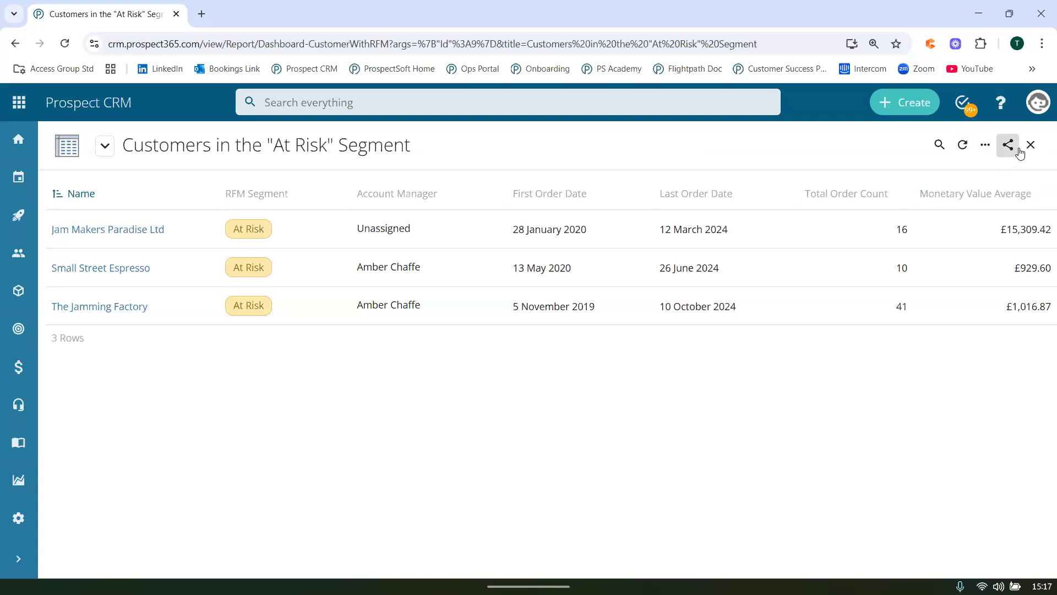
click(1031, 146)
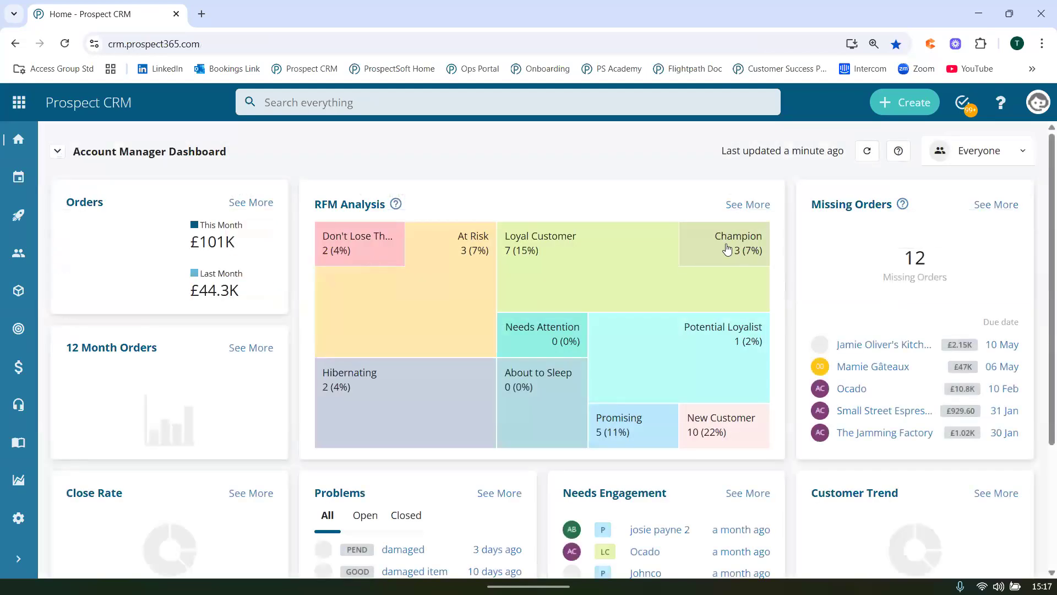
click(651, 253)
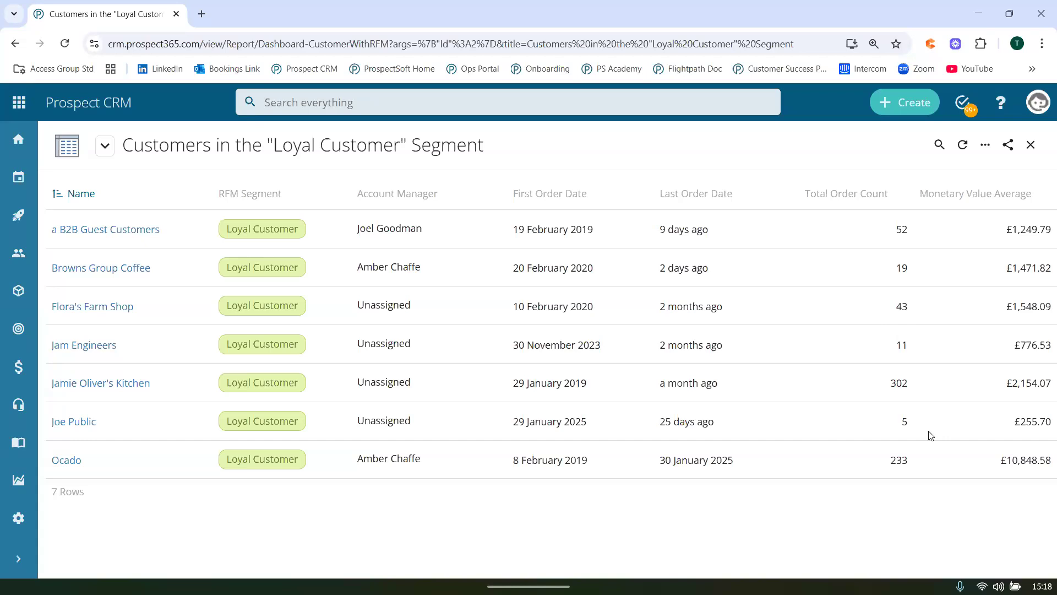
click(1031, 144)
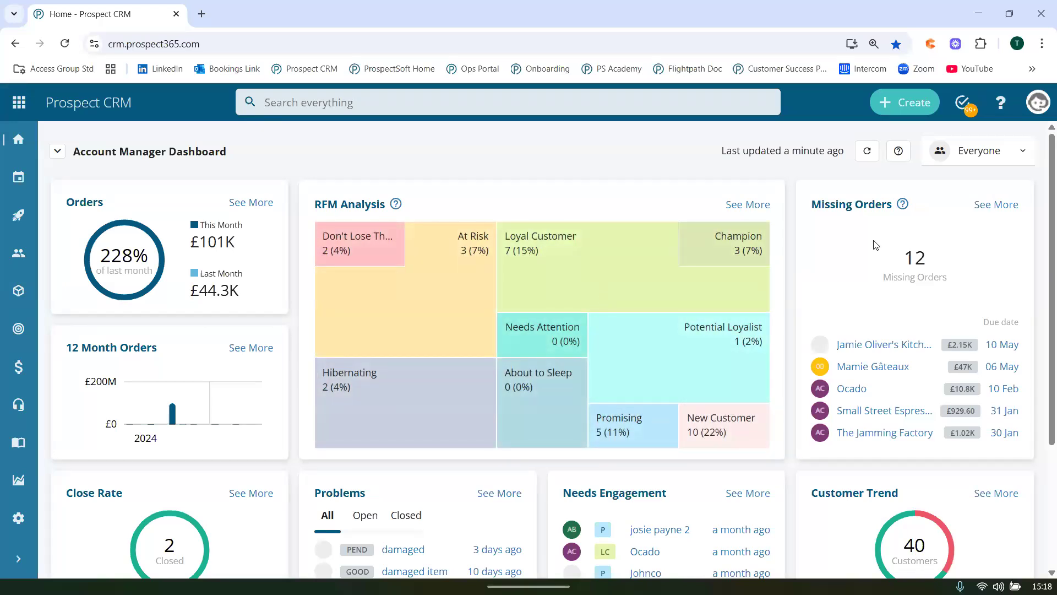
Open the full report behind the dashboard's Missing Orders widget.
drag(811, 205, 888, 206)
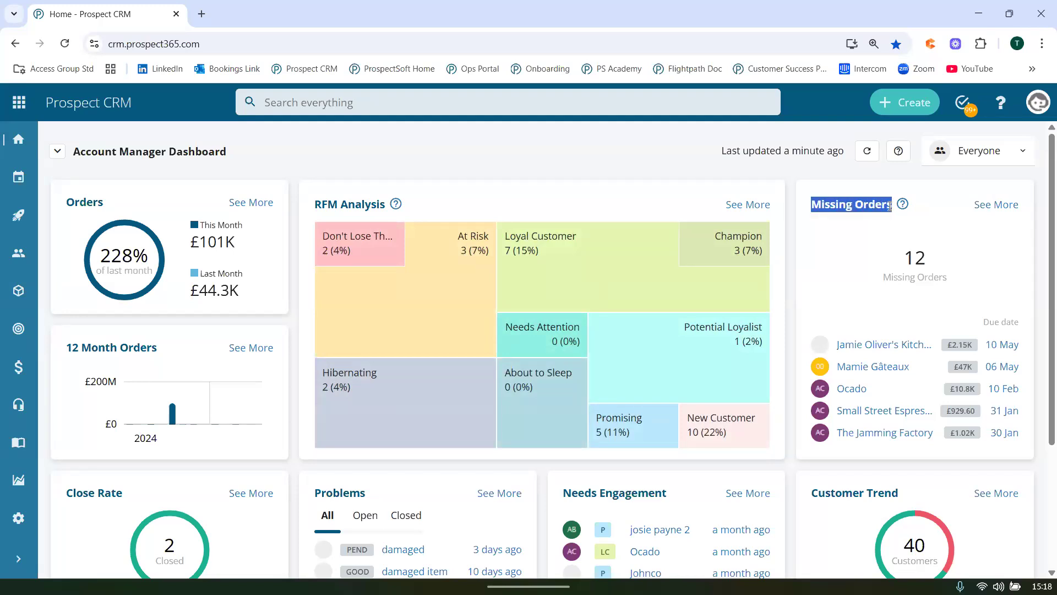
click(888, 219)
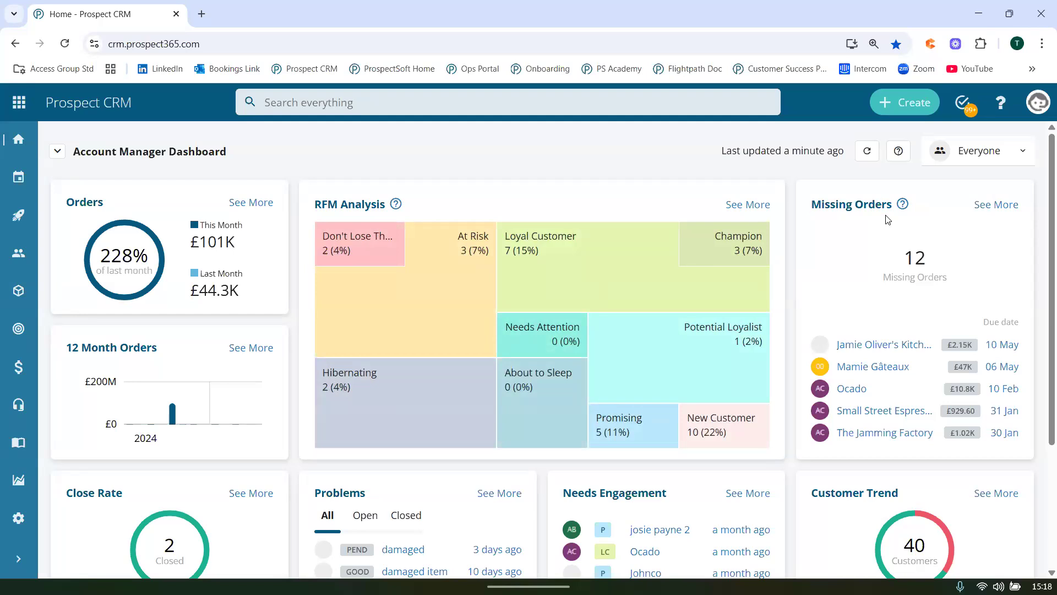
click(991, 207)
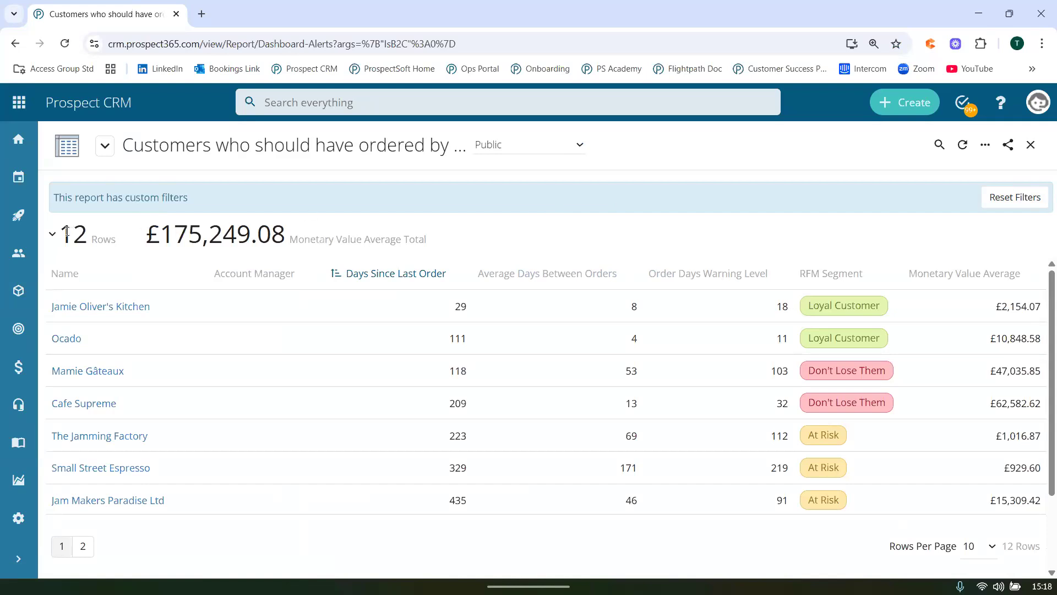
Examine the report's row count, the order intervals and monetary average for Jamie Oliver's Kitchen, and the Monetary Value Average Total.
drag(59, 234, 84, 231)
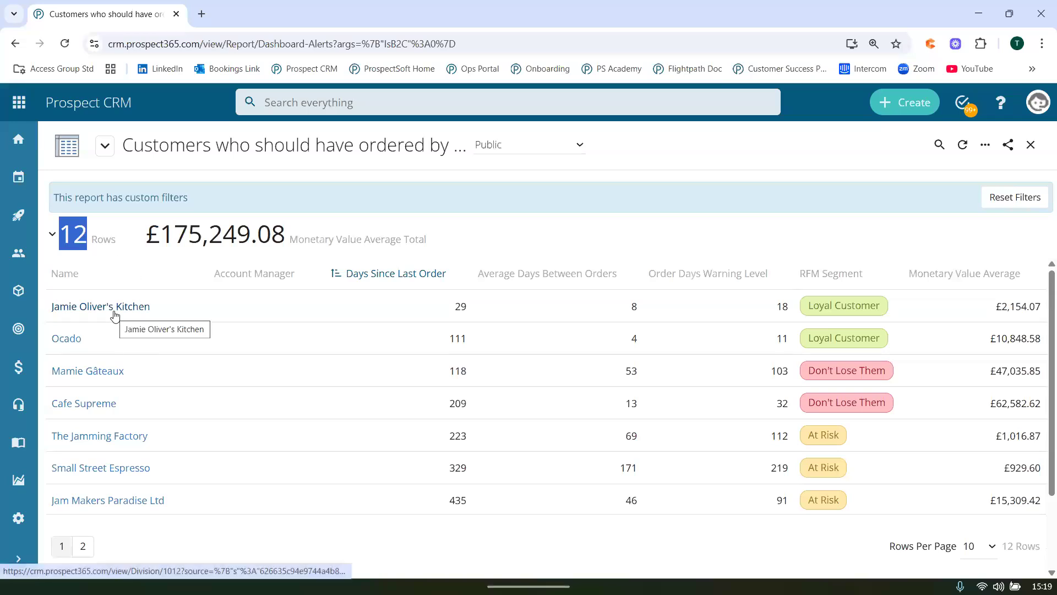
click(141, 253)
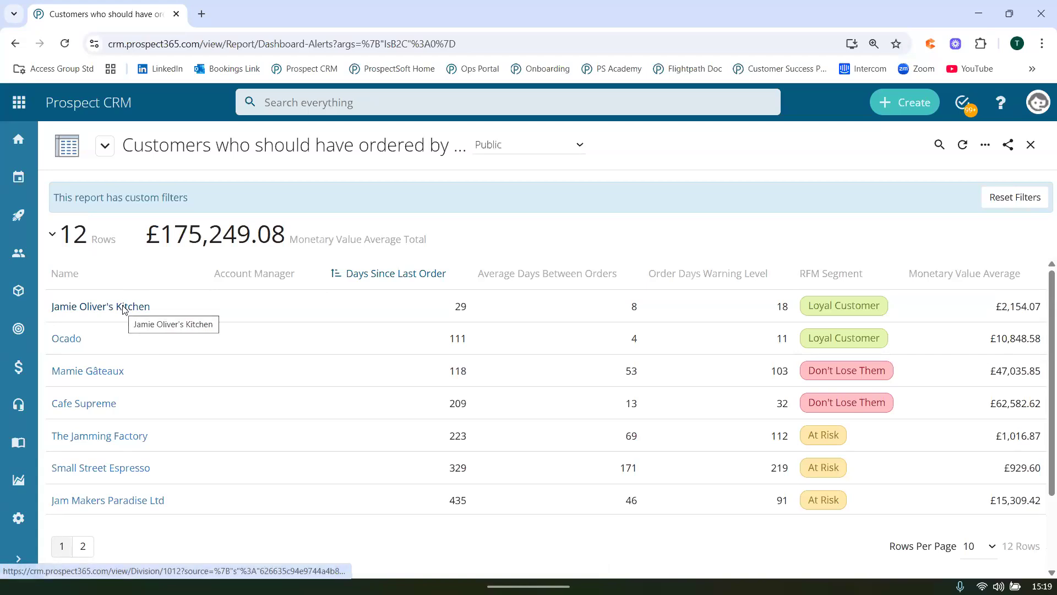
double_click(634, 304)
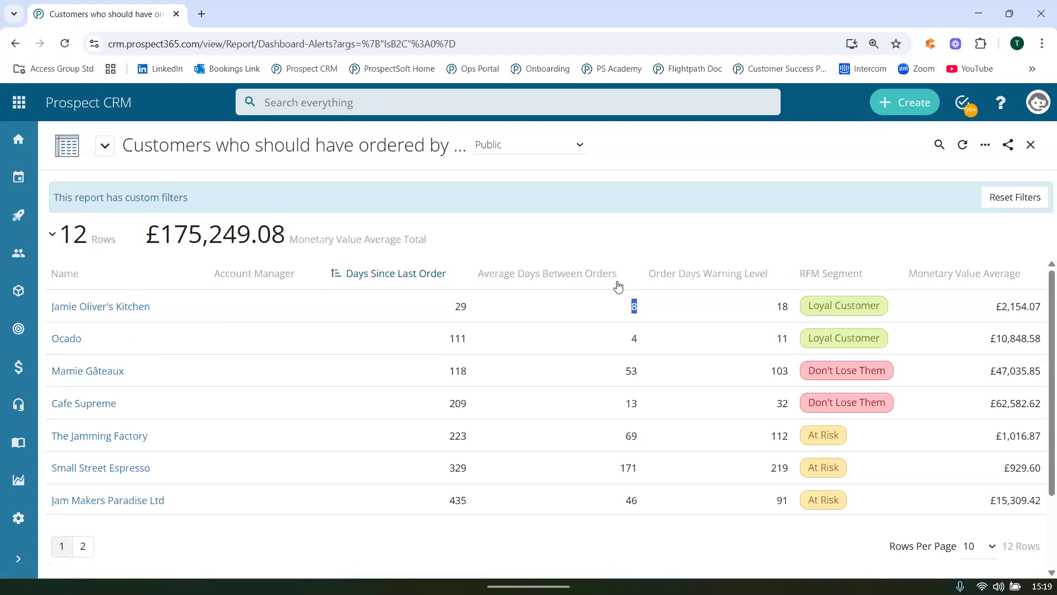
double_click(781, 309)
drag(454, 308, 461, 308)
double_click(470, 311)
double_click(1034, 312)
click(1039, 306)
drag(1039, 306, 986, 311)
click(986, 311)
drag(146, 236, 256, 235)
drag(445, 245, 466, 244)
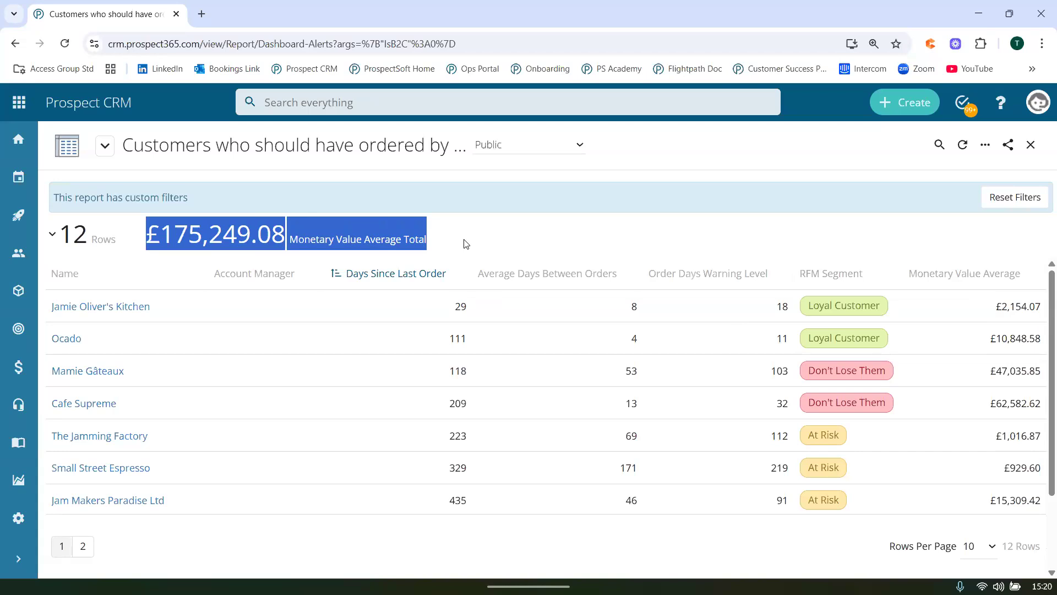
click(465, 244)
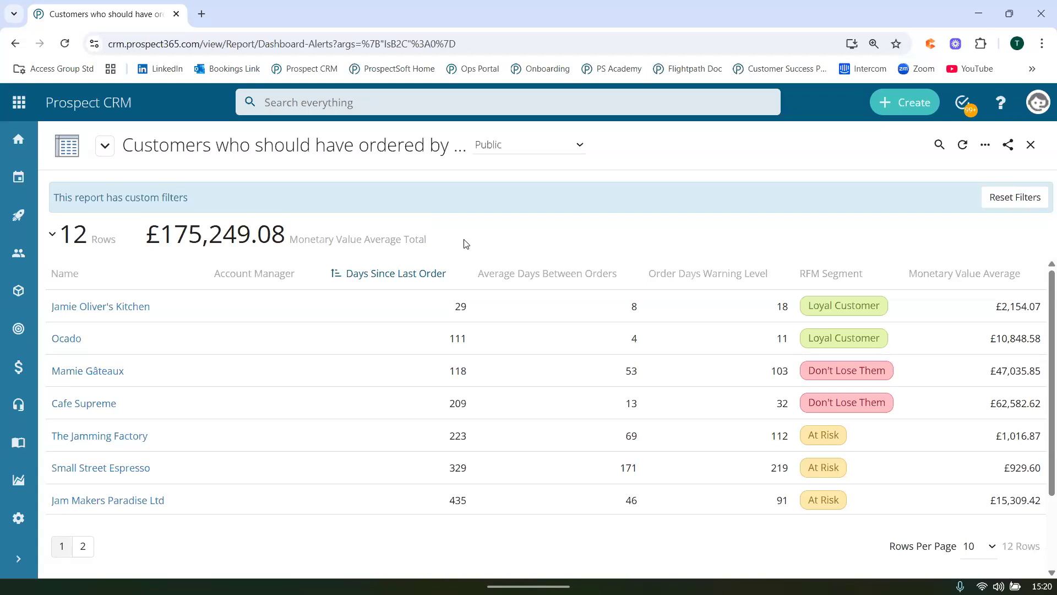
Open the Jamie Oliver's Kitchen company record from the report and close the Filter pane.
click(87, 308)
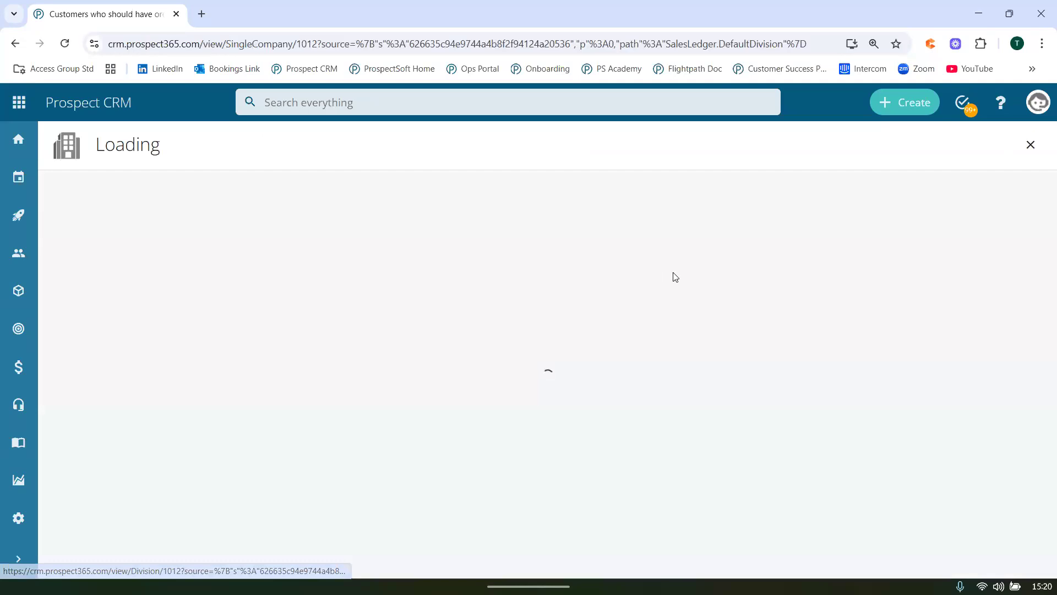
click(1002, 198)
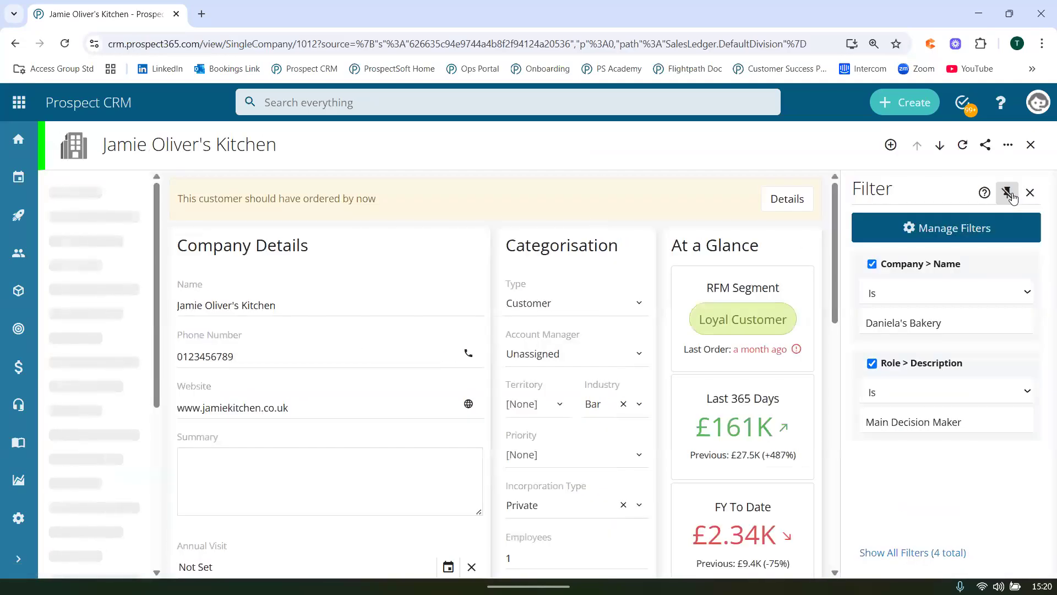
click(1031, 192)
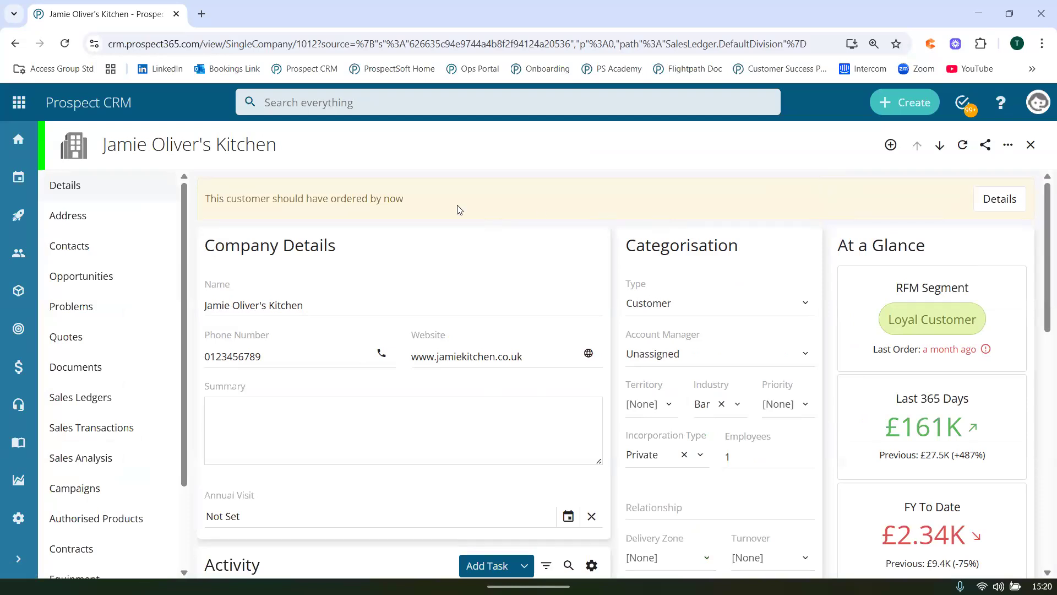
Open the details of the company's overdue-order alert and inspect the most recent period in the By Order chart.
drag(210, 205, 438, 183)
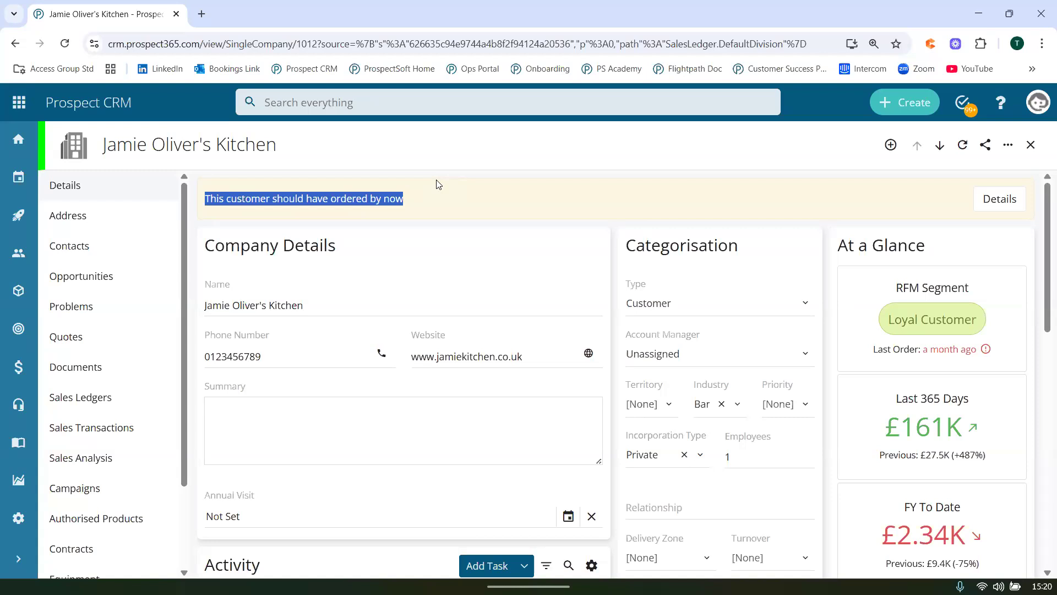
click(1016, 196)
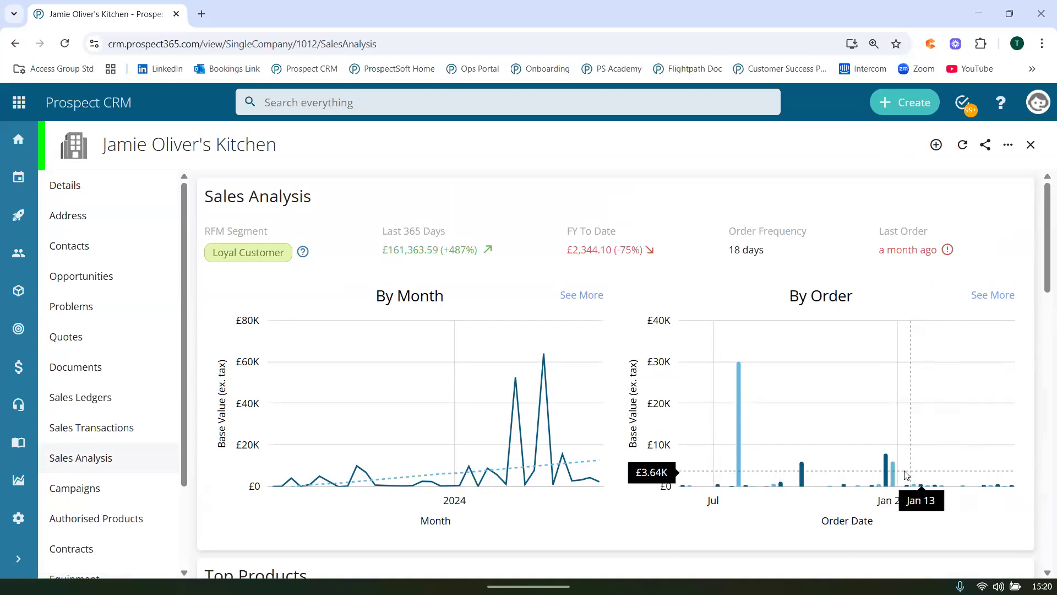
drag(946, 475, 887, 475)
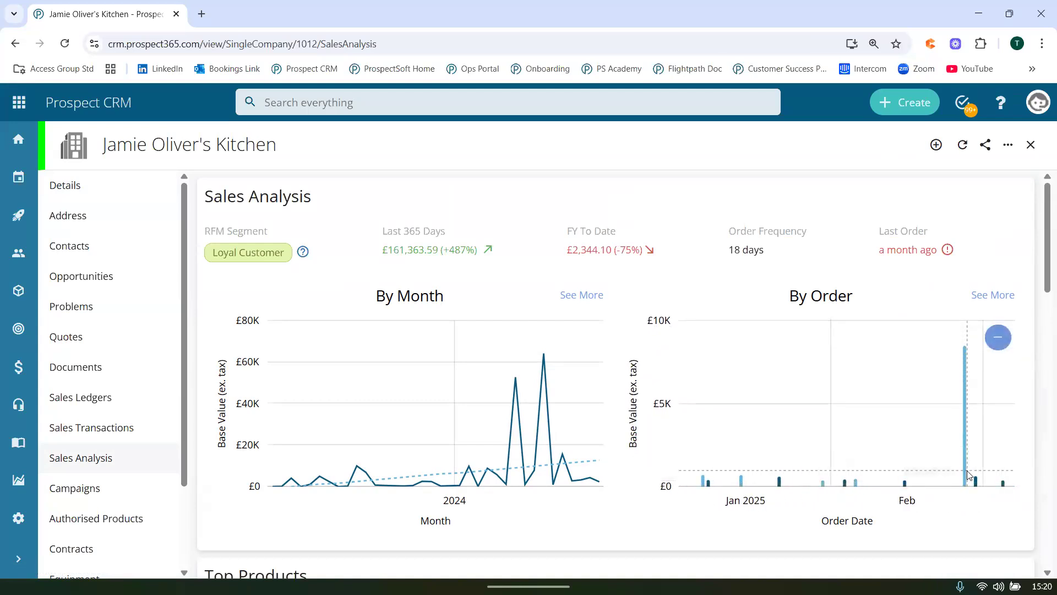
click(998, 337)
Open the full sales list behind the By Order chart and show its Order Date column as the actual date.
click(993, 293)
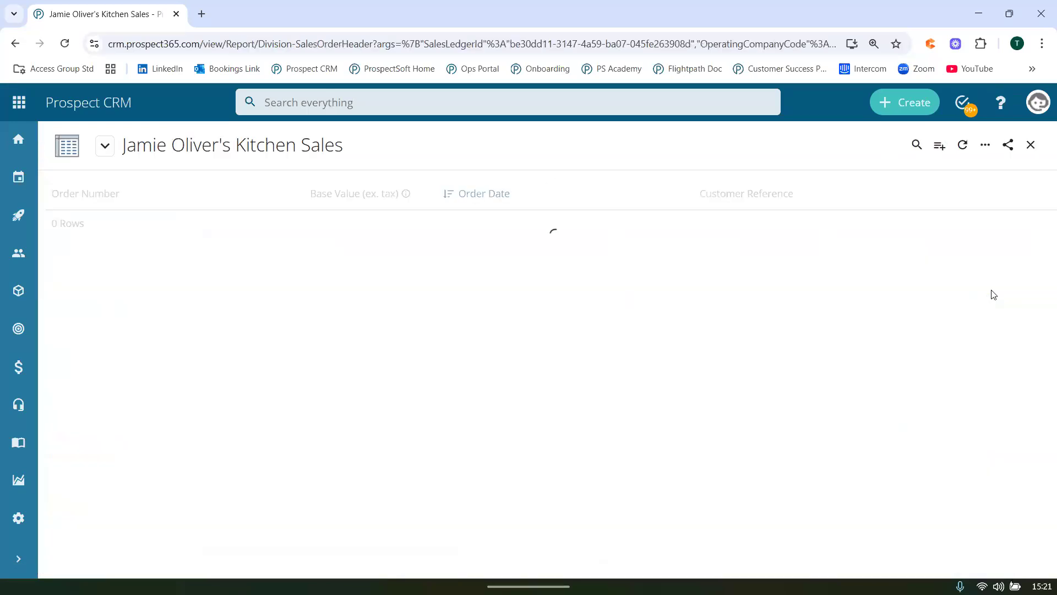
click(668, 194)
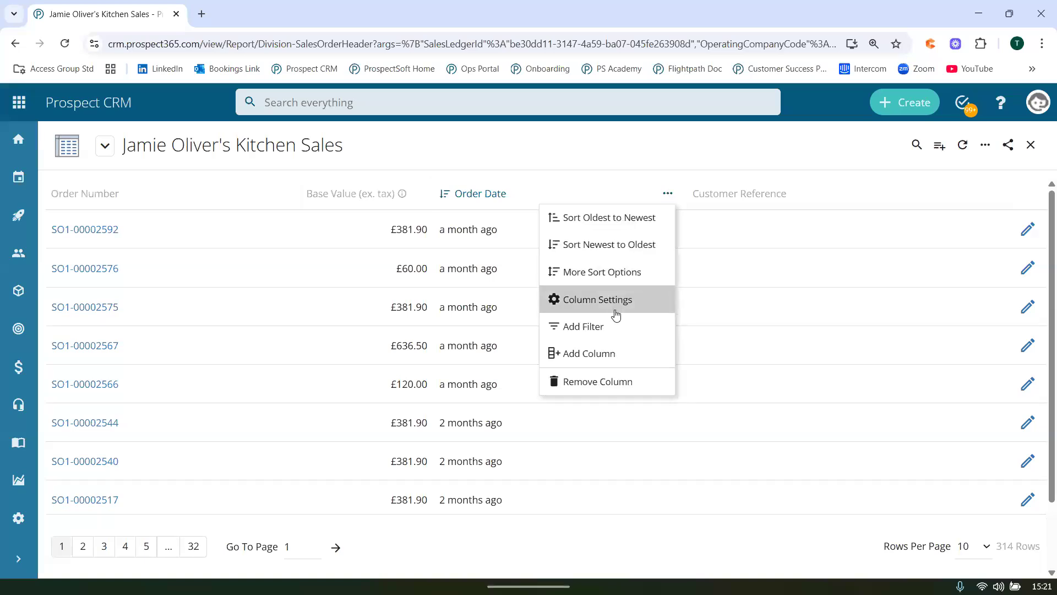
click(618, 299)
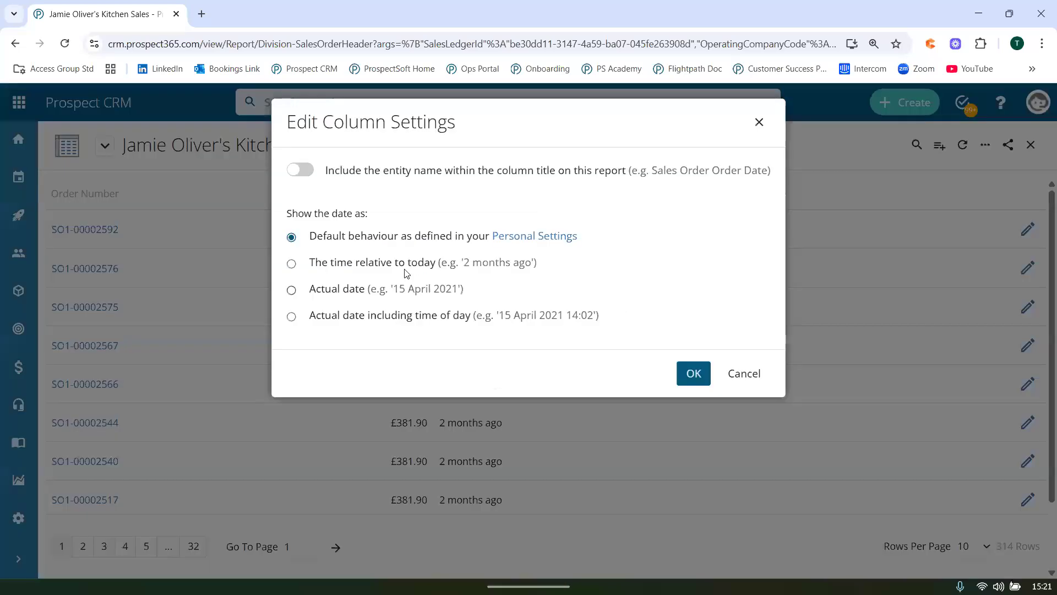
click(401, 290)
click(691, 373)
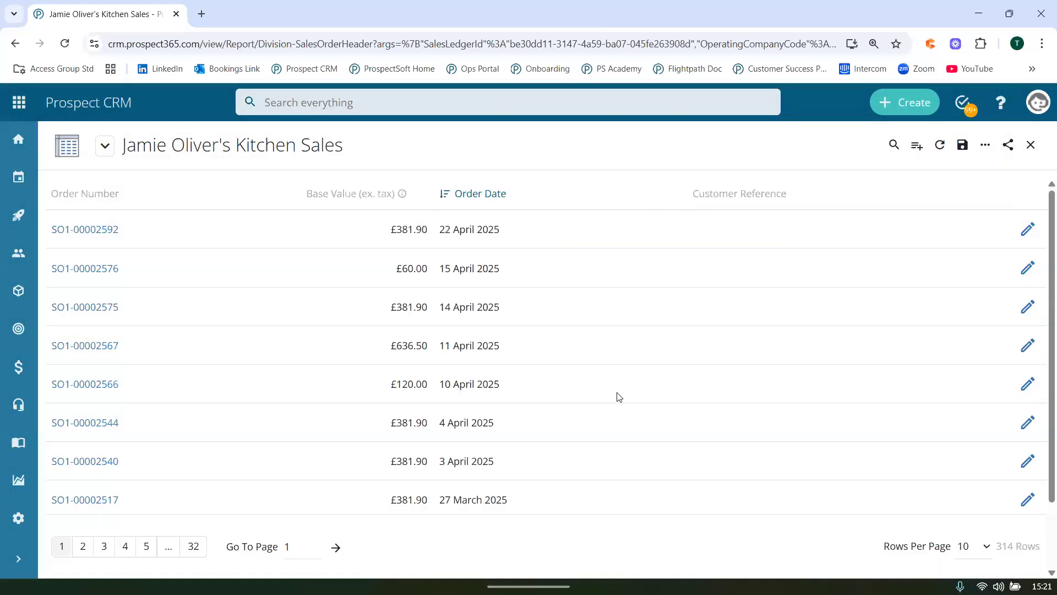
Show 50 rows per page in the sales list and look through the customer's order dates.
scroll(689, 420, down, 2)
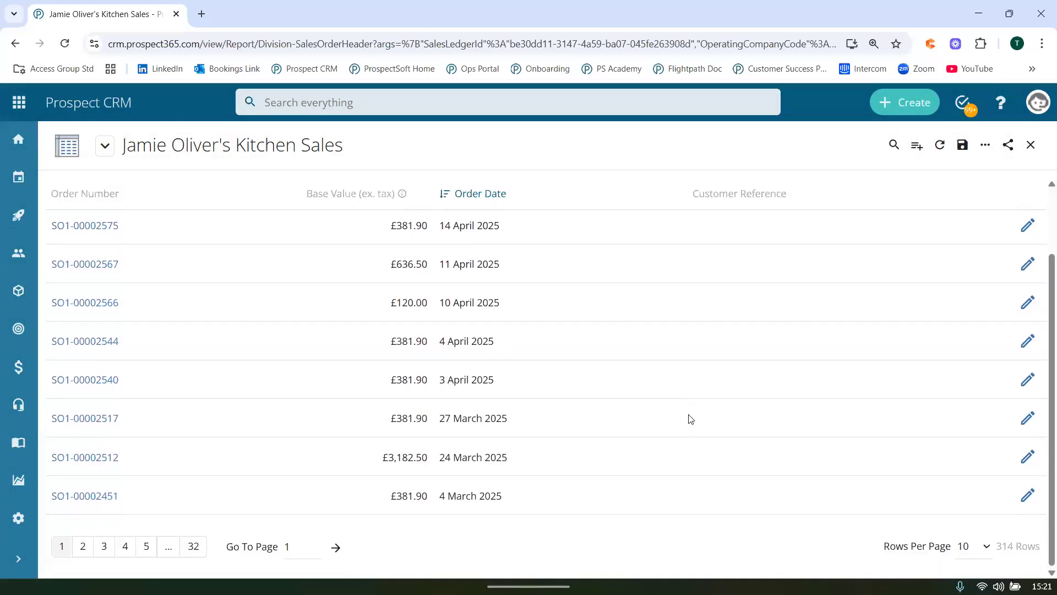
click(974, 546)
click(970, 522)
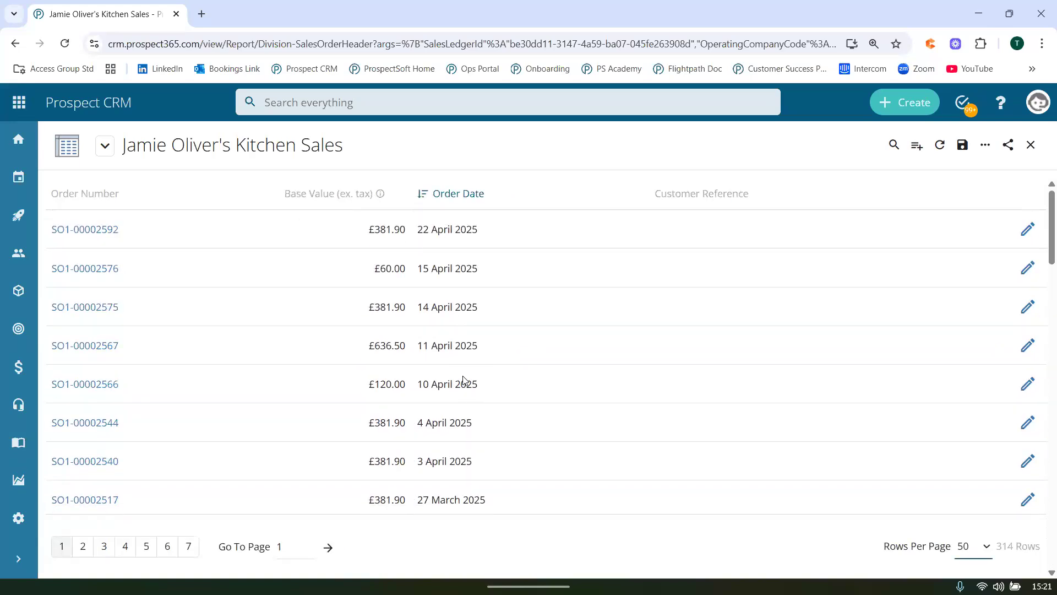
scroll(463, 380, down, 3)
scroll(463, 380, down, 5)
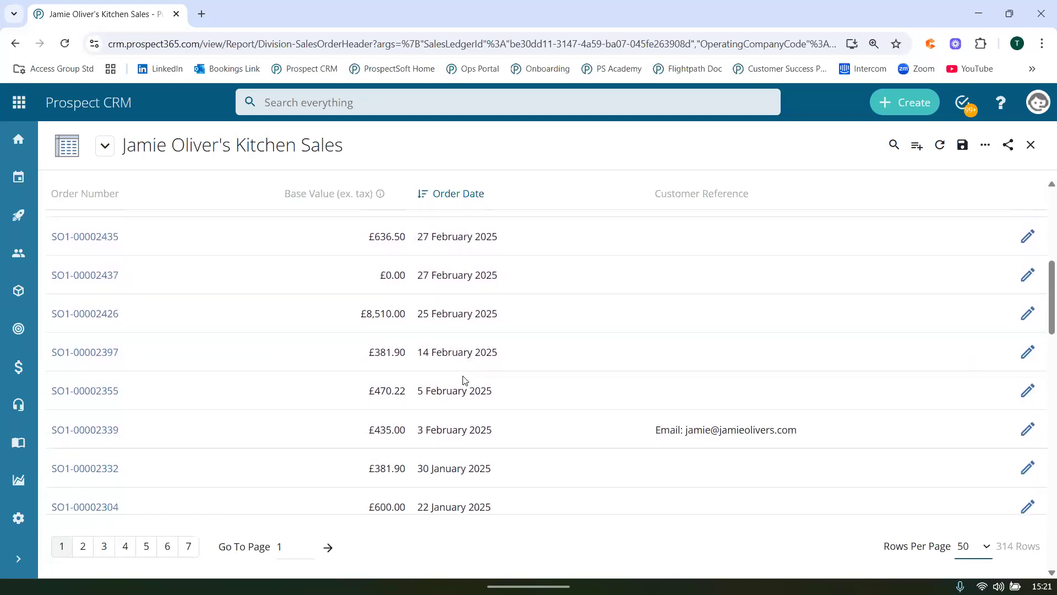
scroll(463, 380, up, 8)
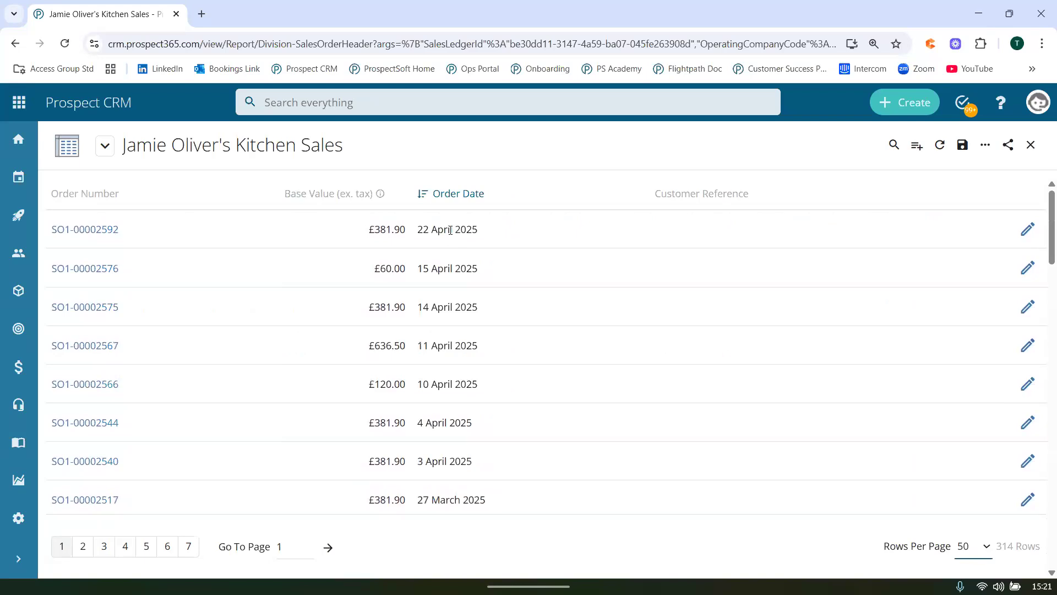
Return to the company's Sales Analysis and examine its Top Products by value and by order frequency.
mouse_move(1007, 593)
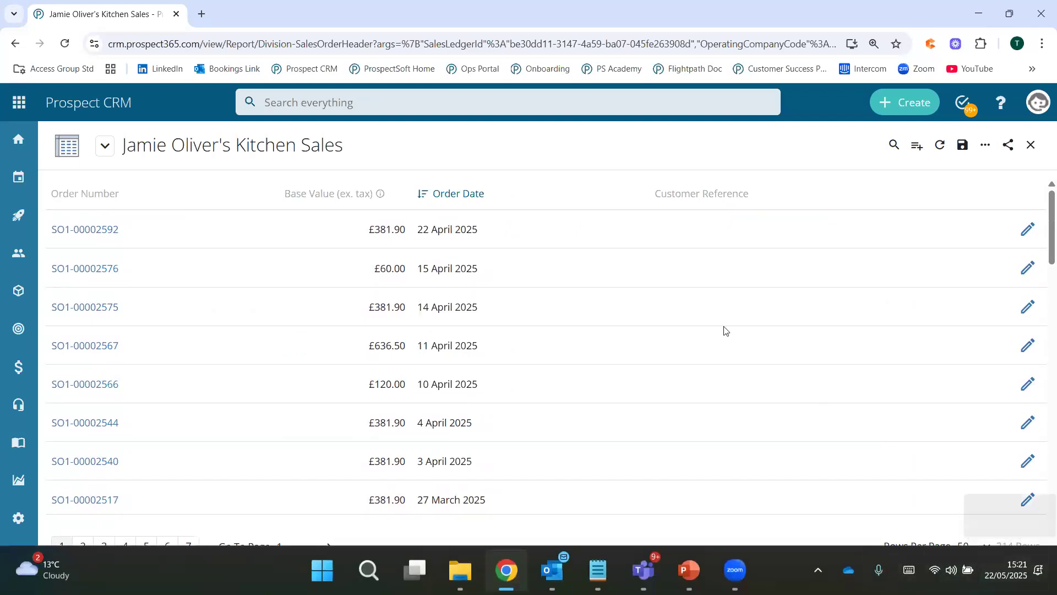
click(1032, 146)
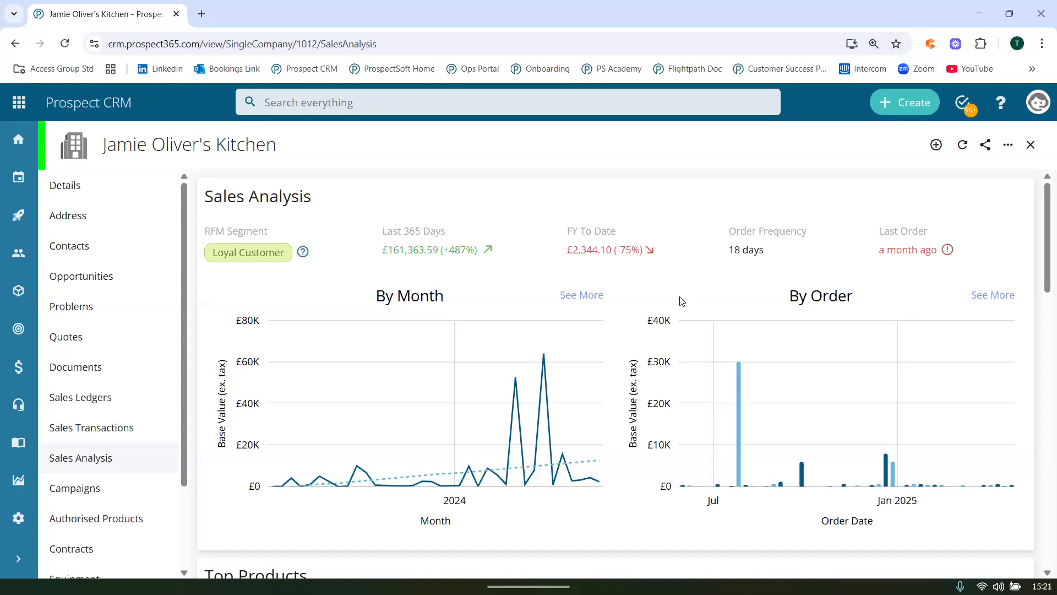
mouse_move(592, 477)
scroll(549, 518, down, 3)
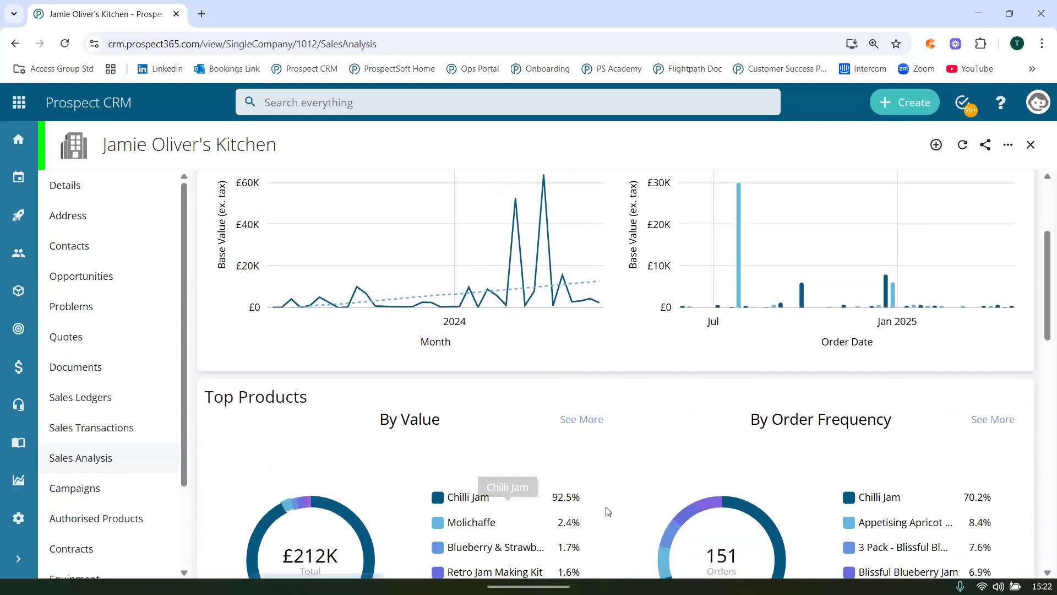
scroll(607, 512, down, 3)
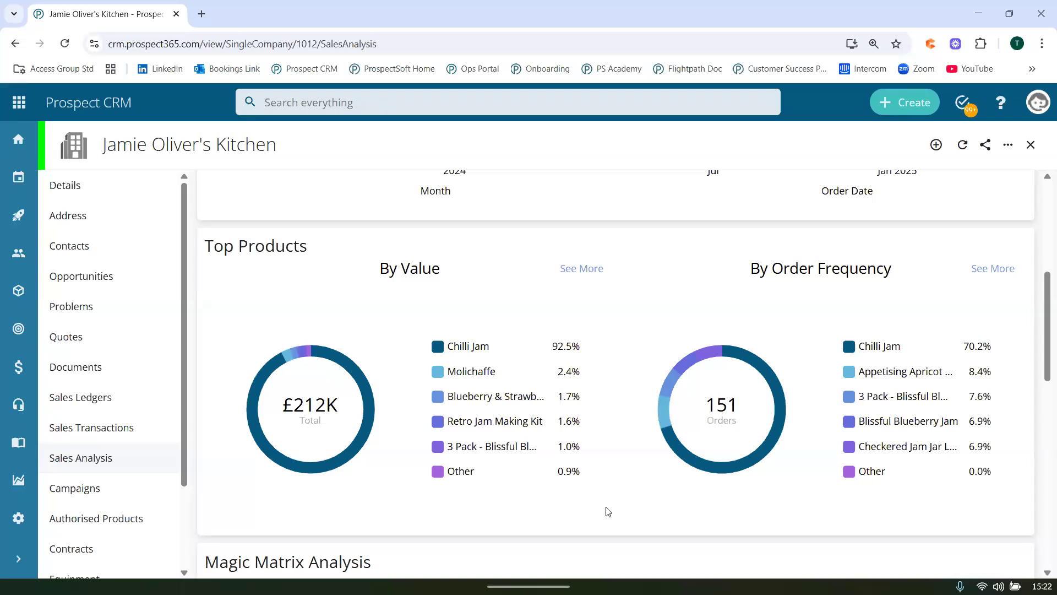
mouse_move(501, 354)
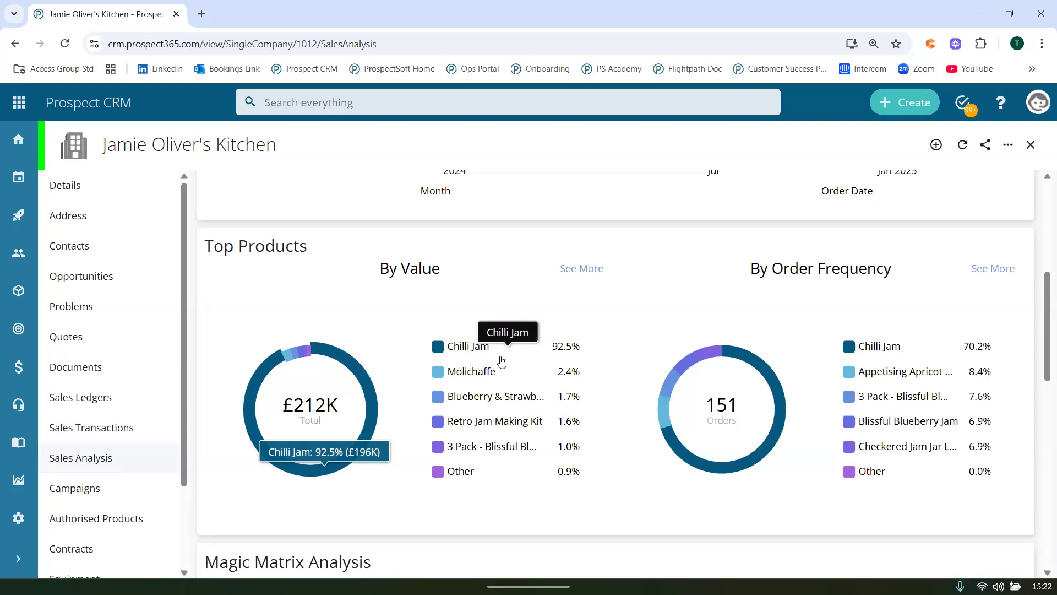
View the company's full Top Products by Value list, then return to Sales Analysis and examine its Magic Matrix Analysis.
mouse_move(501, 373)
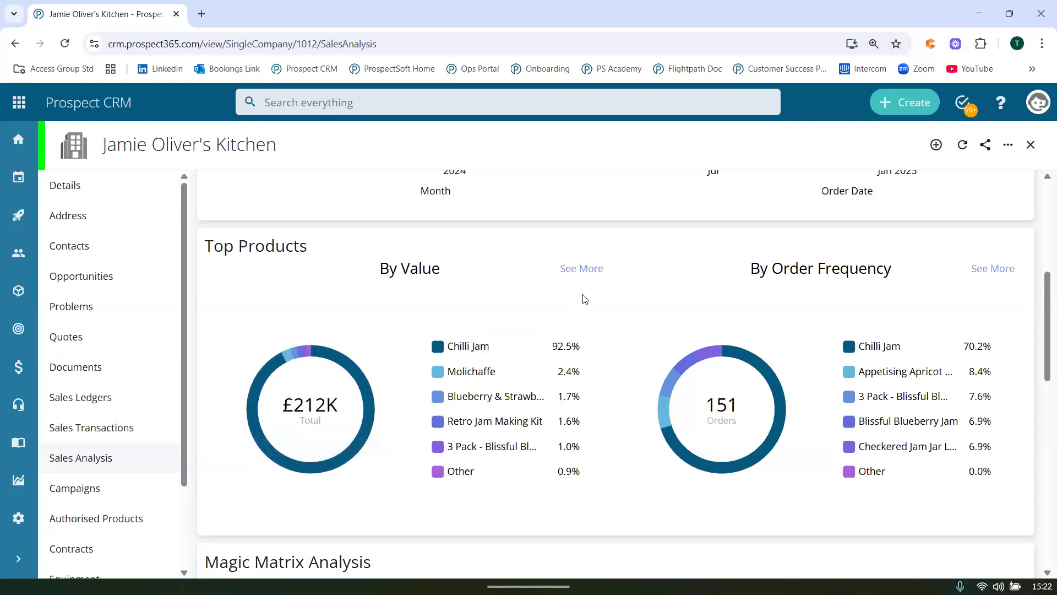
click(582, 269)
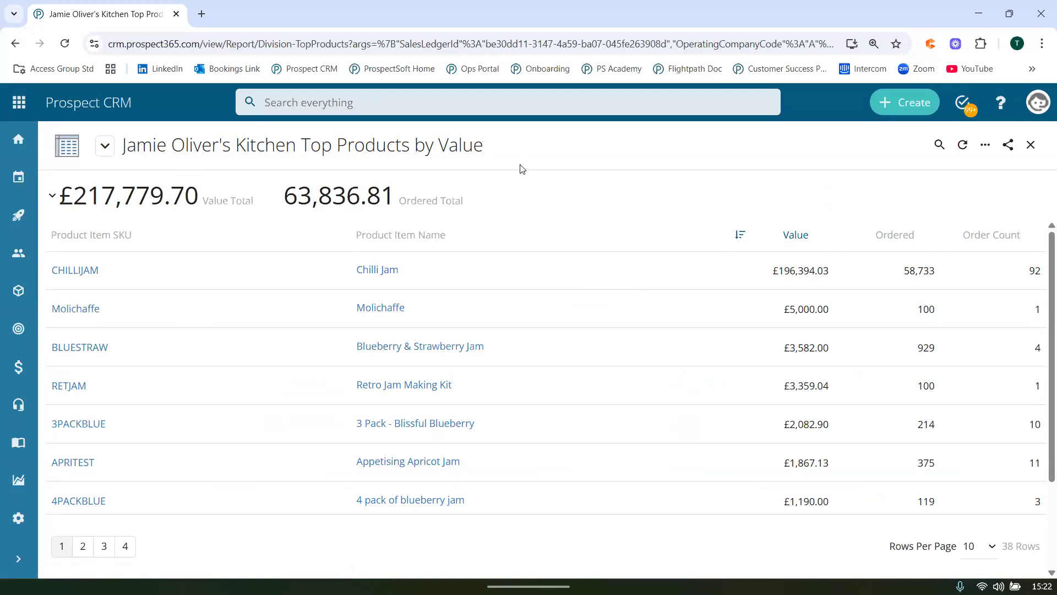
click(1030, 144)
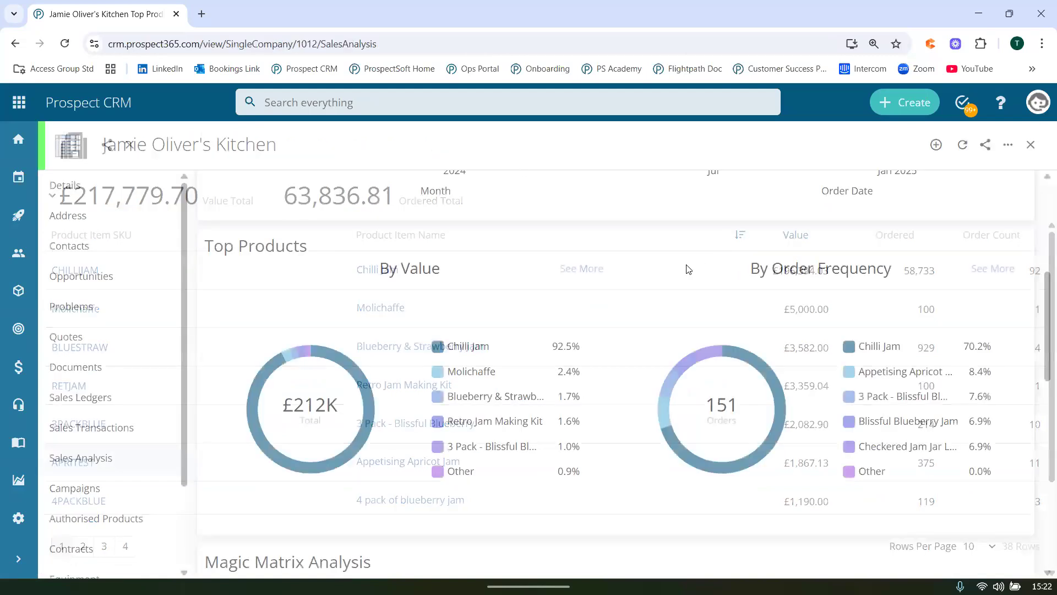
scroll(646, 329, down, 6)
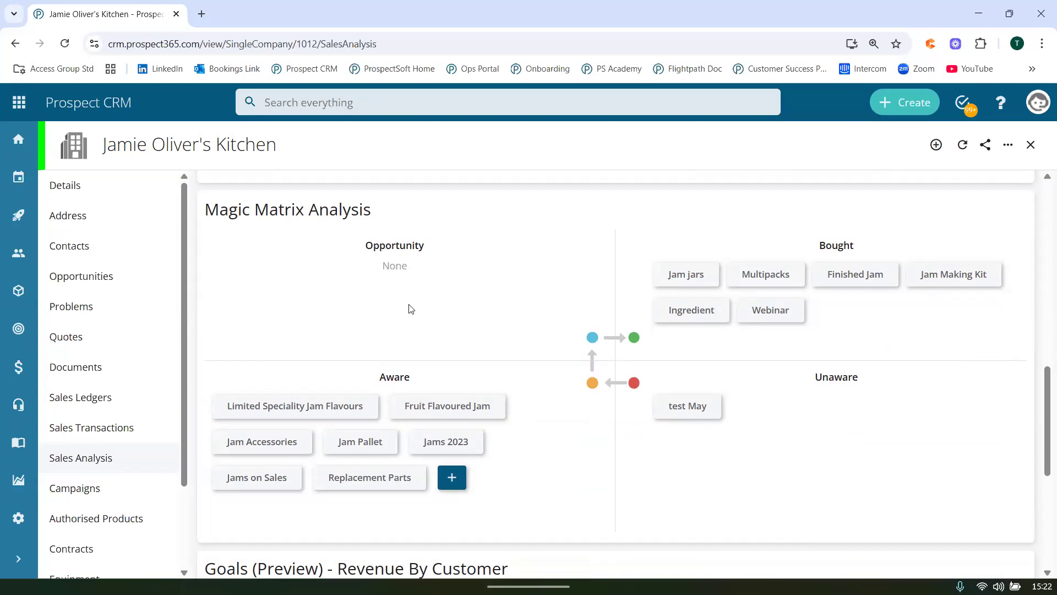
Open the Magic Matrix for all customers, dismiss its help pane and look through the customer rows down to Bills Kitchen.
mouse_move(25, 368)
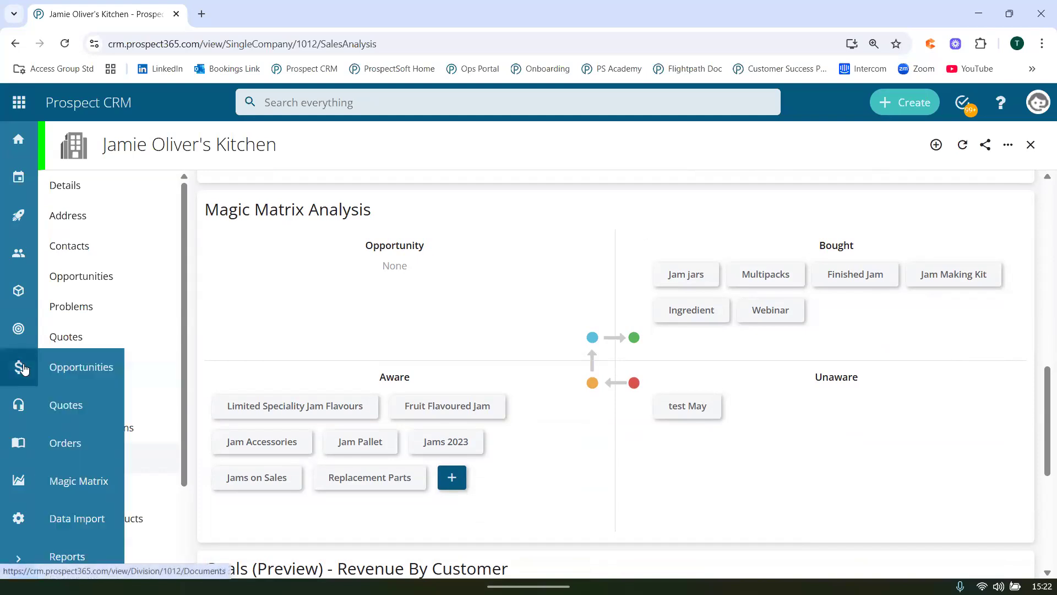
click(74, 481)
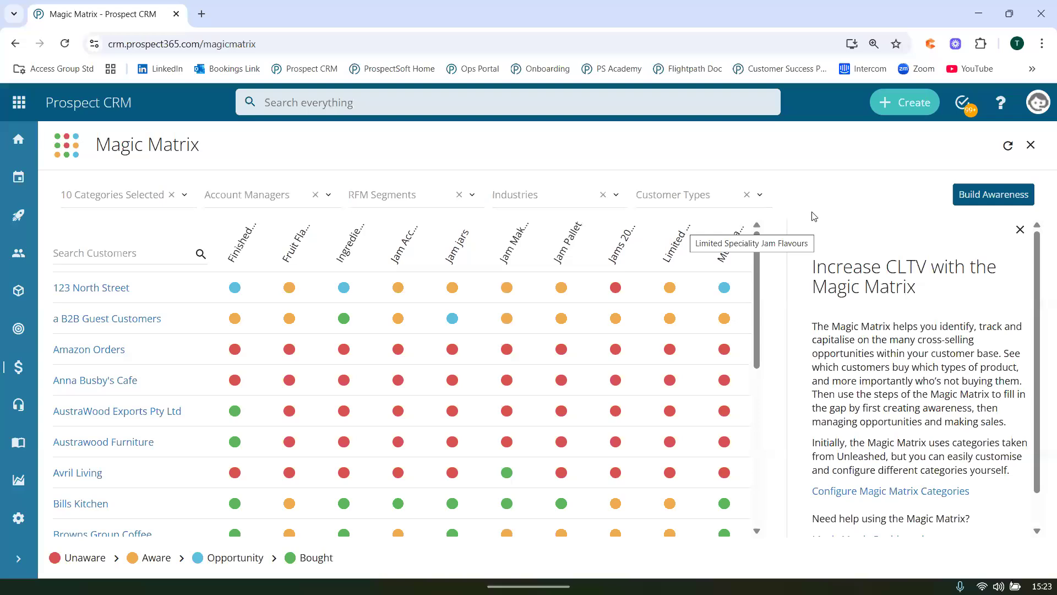
click(1020, 229)
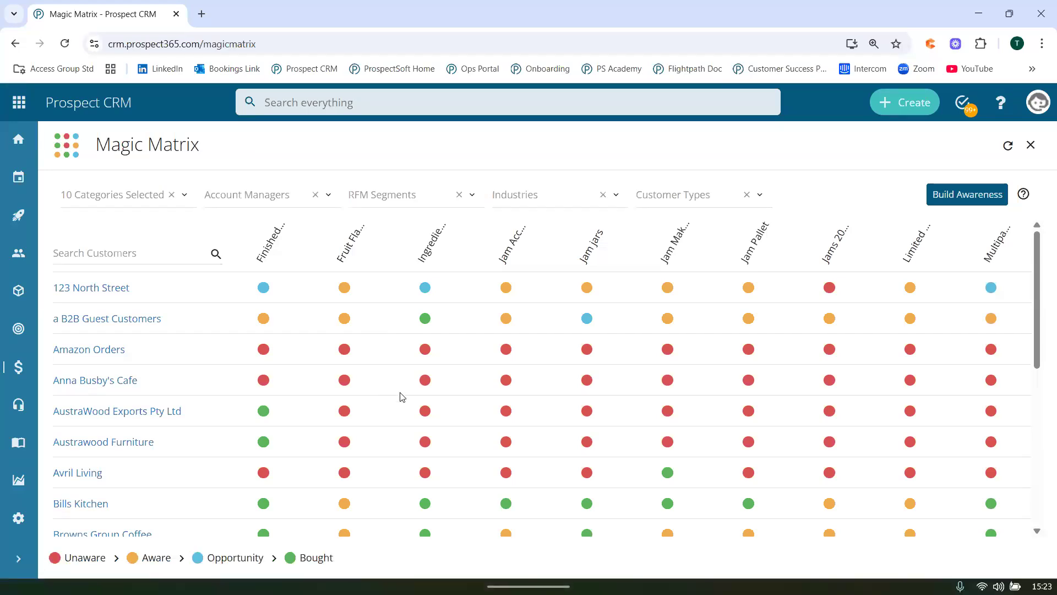
scroll(401, 396, down, 2)
scroll(401, 397, down, 2)
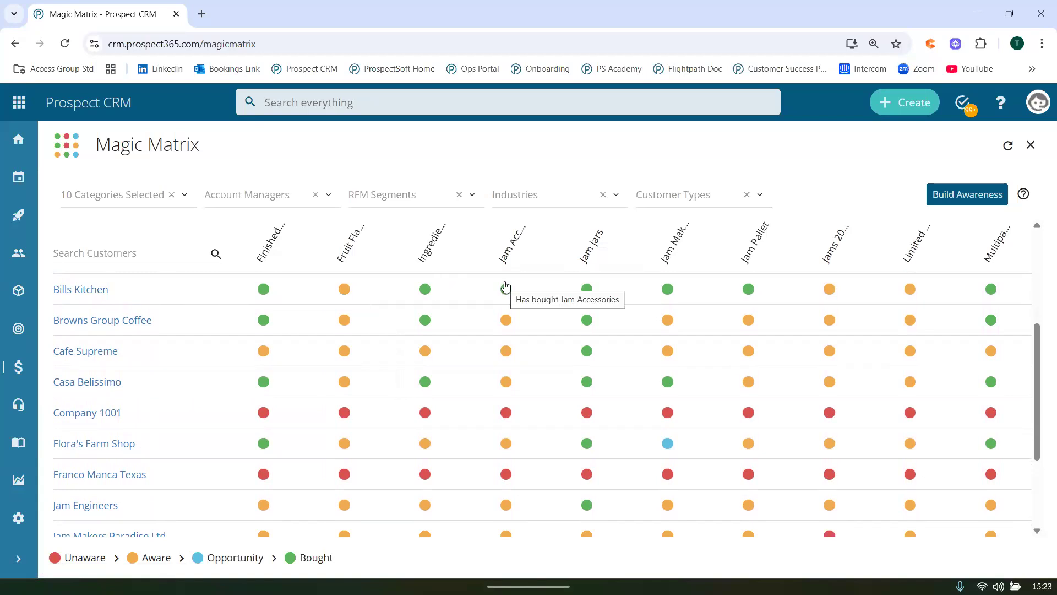
Inspect the Jam Accessories details for Bills Kitchen and for Company 1001, closing each one.
click(506, 286)
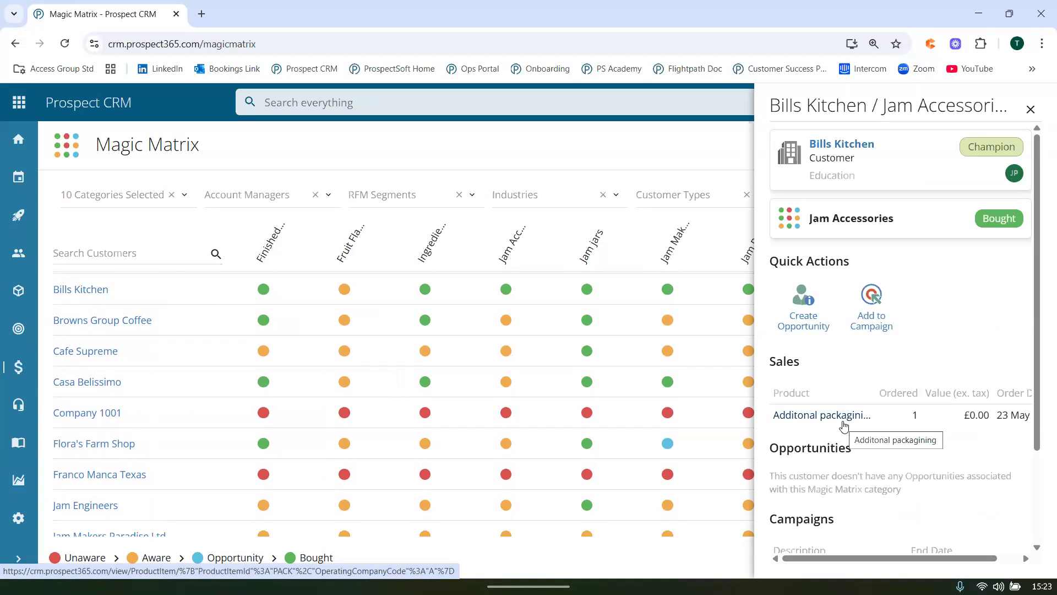
click(632, 219)
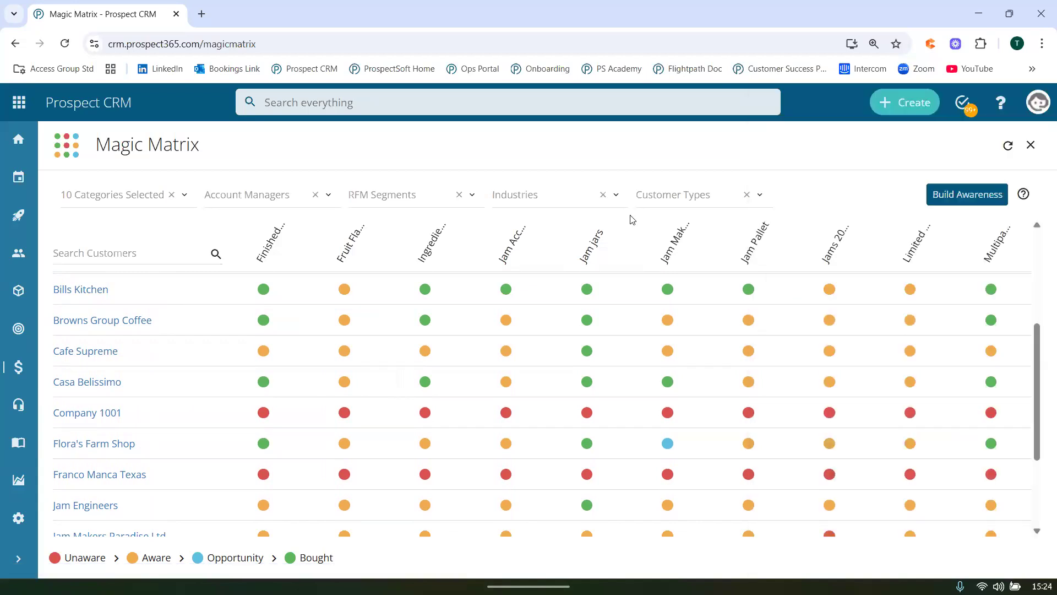
click(506, 413)
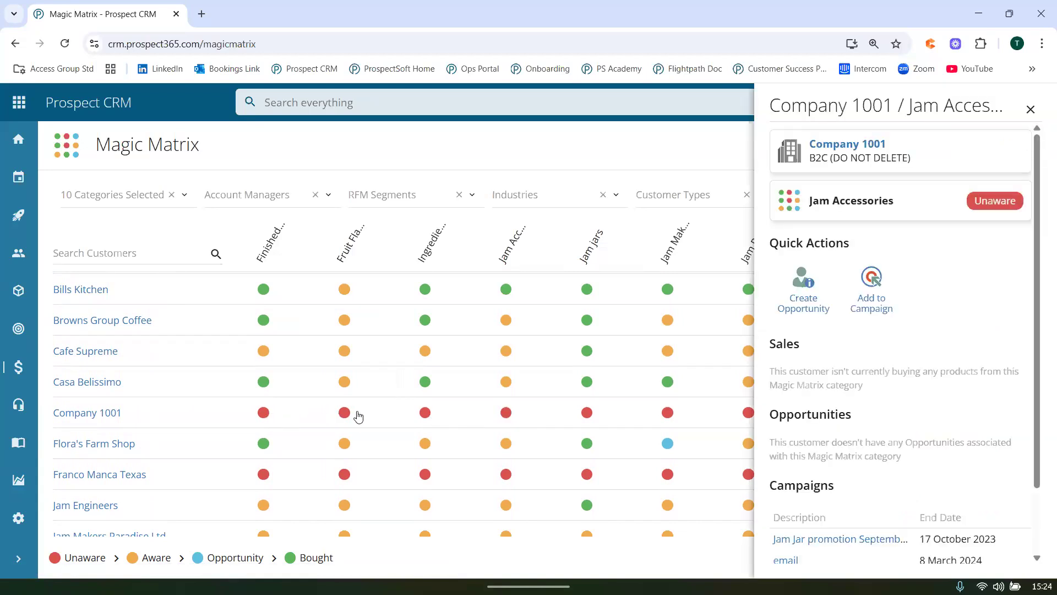
click(581, 139)
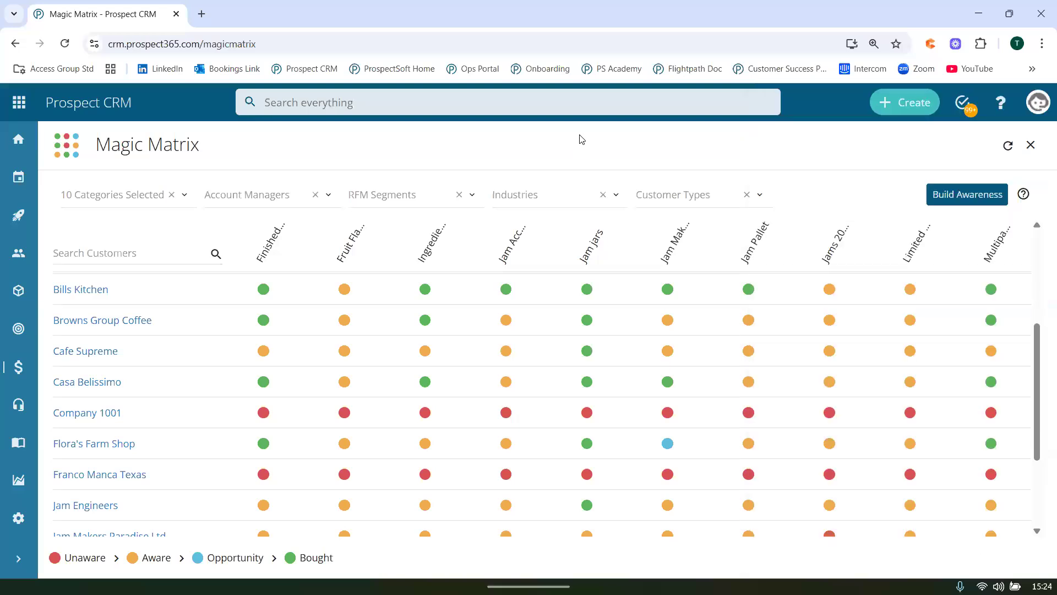
Highlight the Aware and Opportunity stages in the legend and inspect the Jam Making Kit opportunity and campaigns of Flora's Farm Shop.
drag(144, 557, 272, 553)
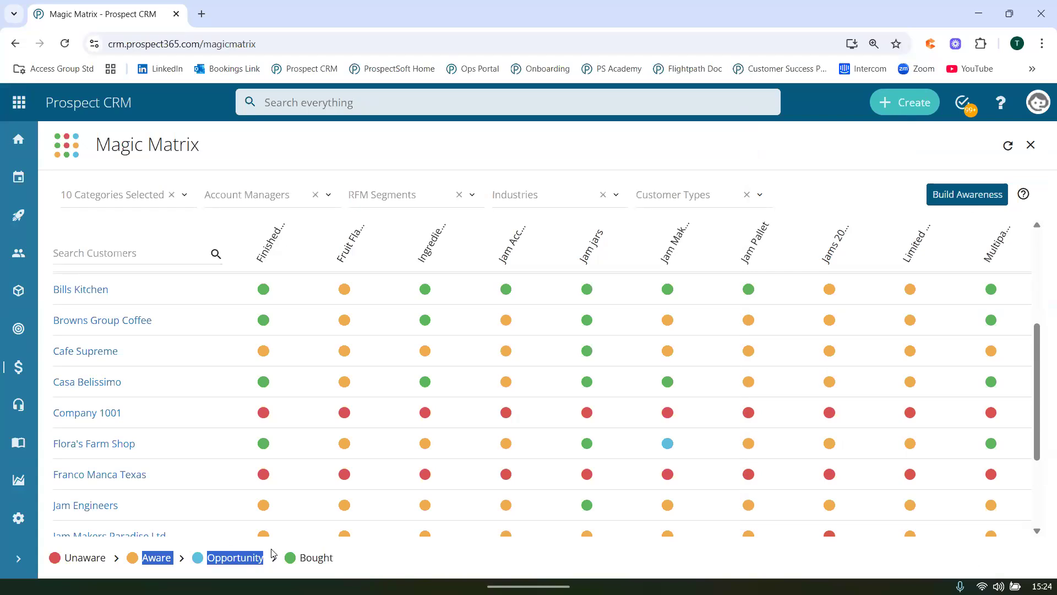
click(271, 553)
double_click(250, 558)
mouse_move(674, 452)
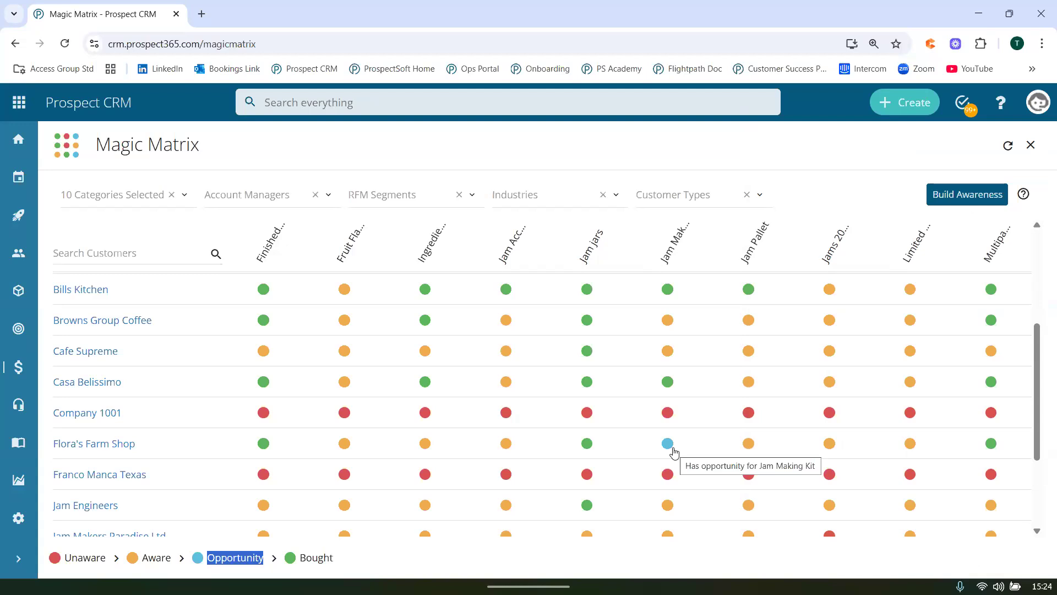
click(667, 444)
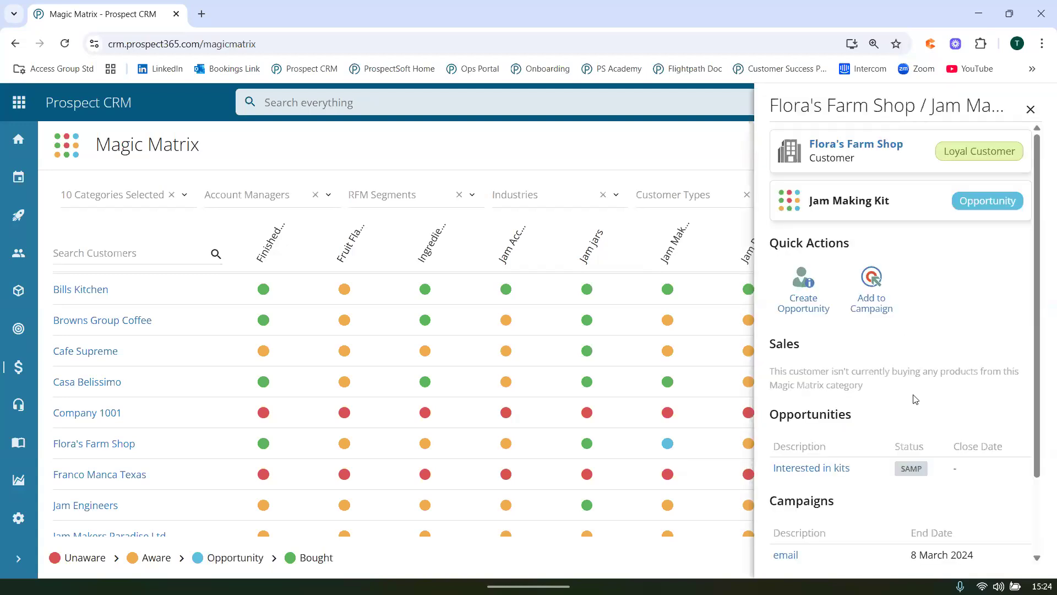
scroll(915, 398, down, 2)
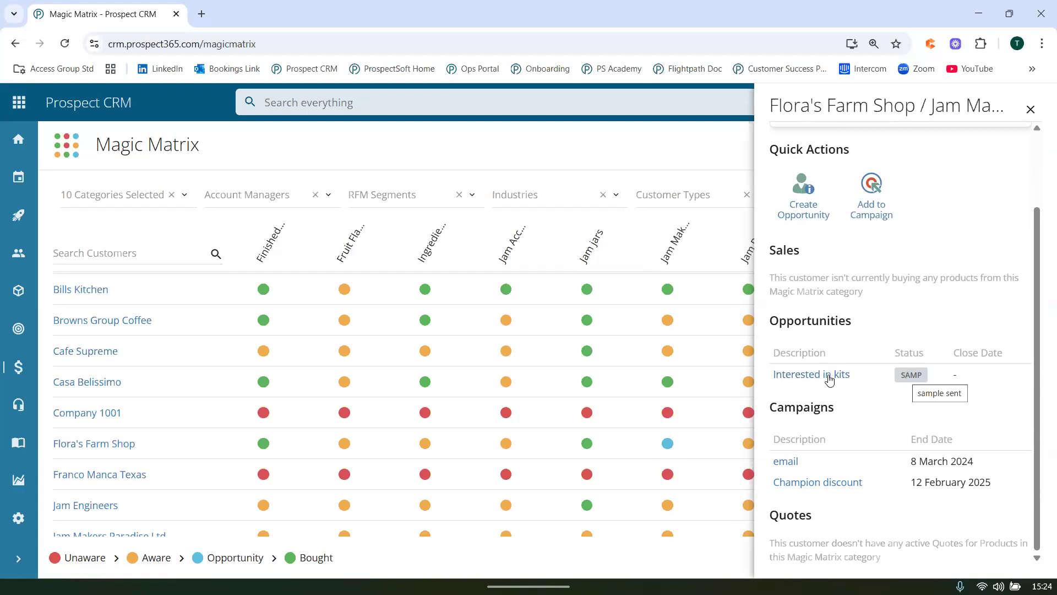
click(611, 154)
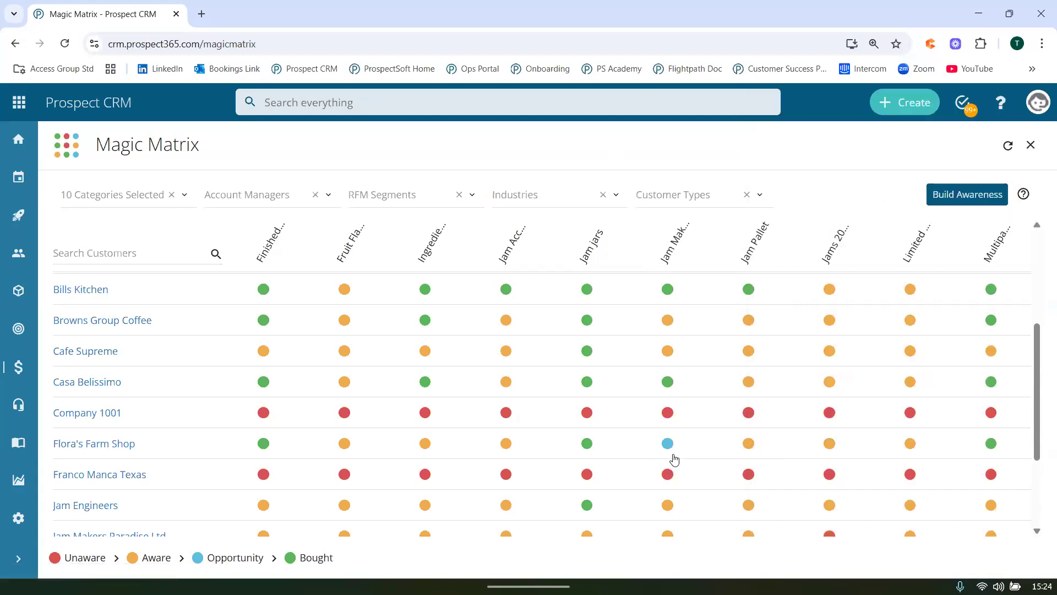
mouse_move(671, 451)
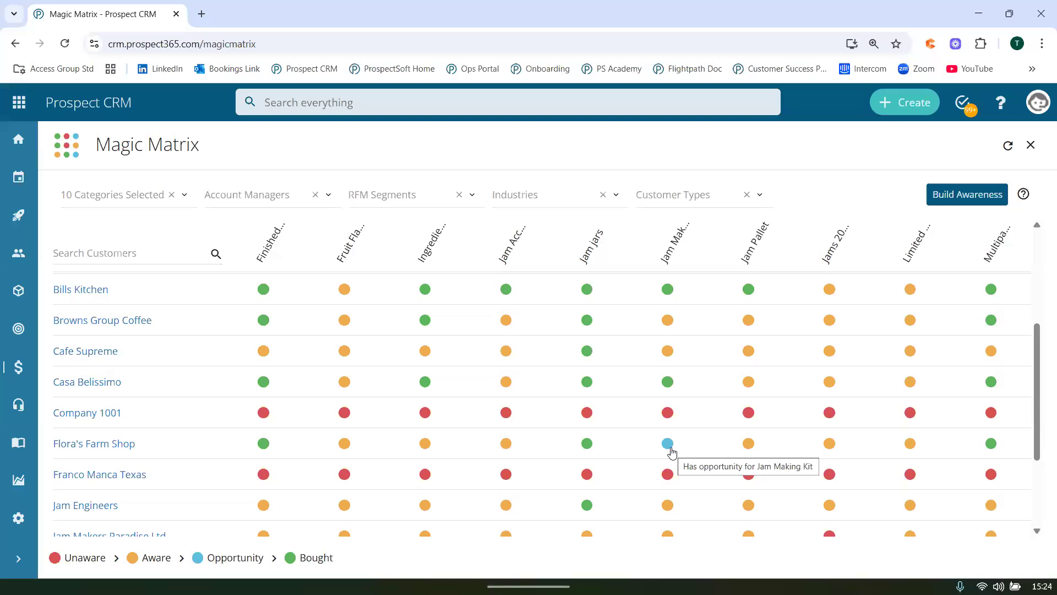
click(669, 447)
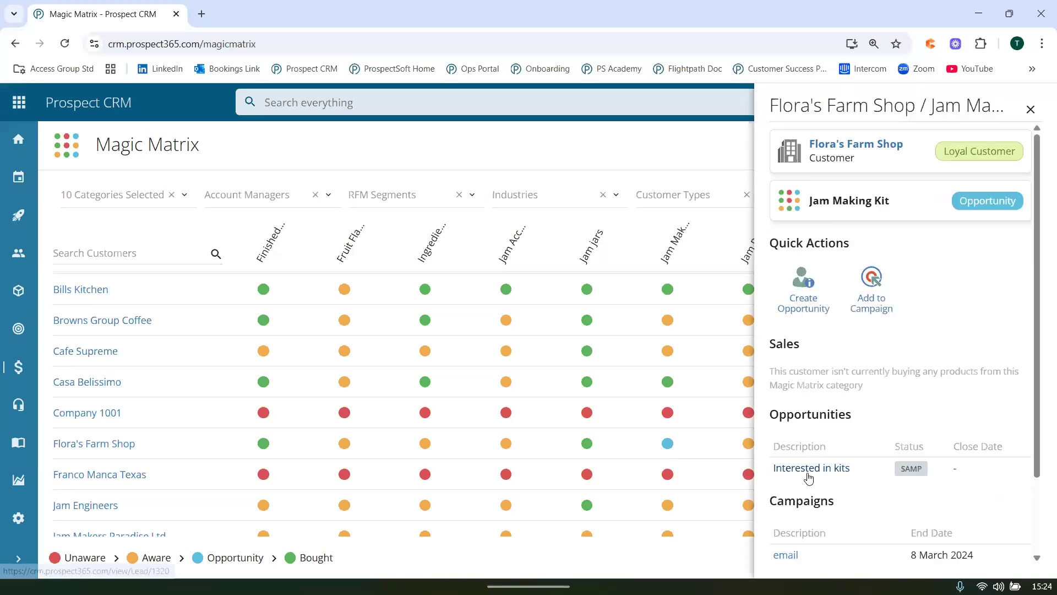
click(675, 145)
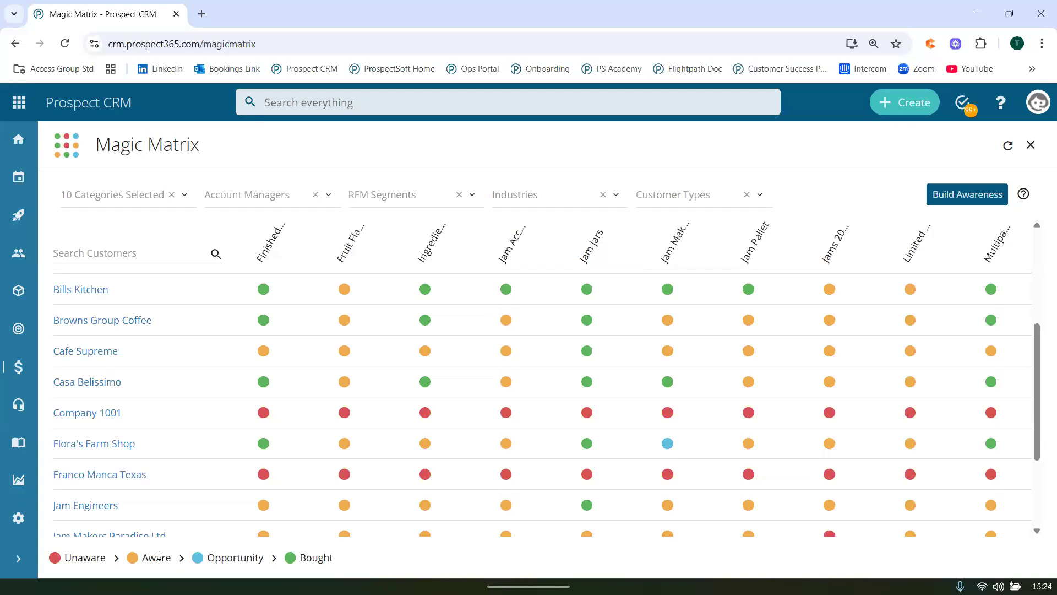
Review the product category and awareness level settings in Steps 1 and 2 of Build Awareness, and close it without creating a campaign.
mouse_move(268, 359)
mouse_move(348, 297)
click(944, 205)
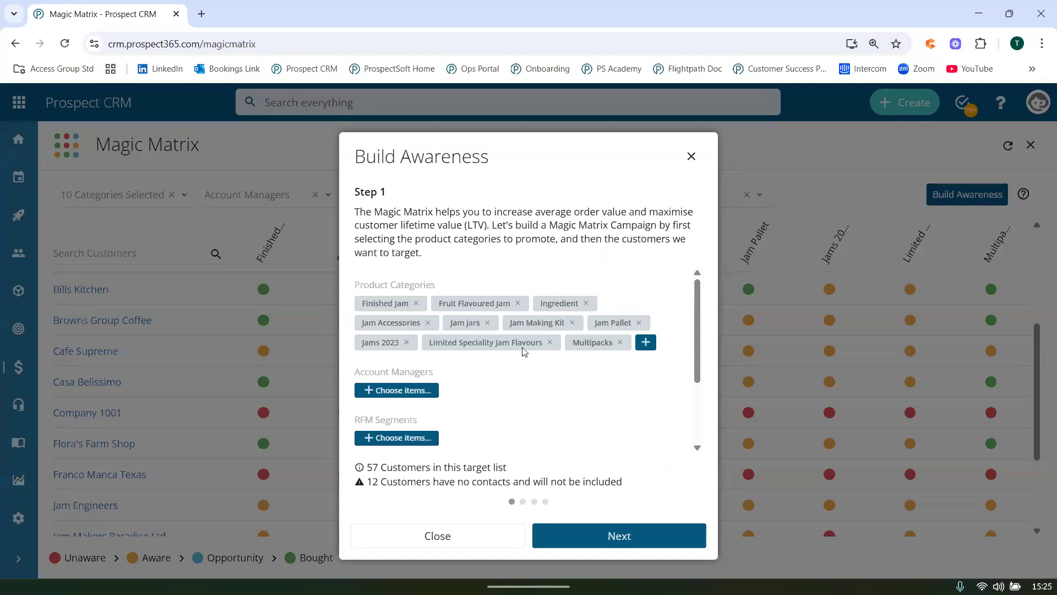
scroll(523, 351, down, 3)
click(612, 536)
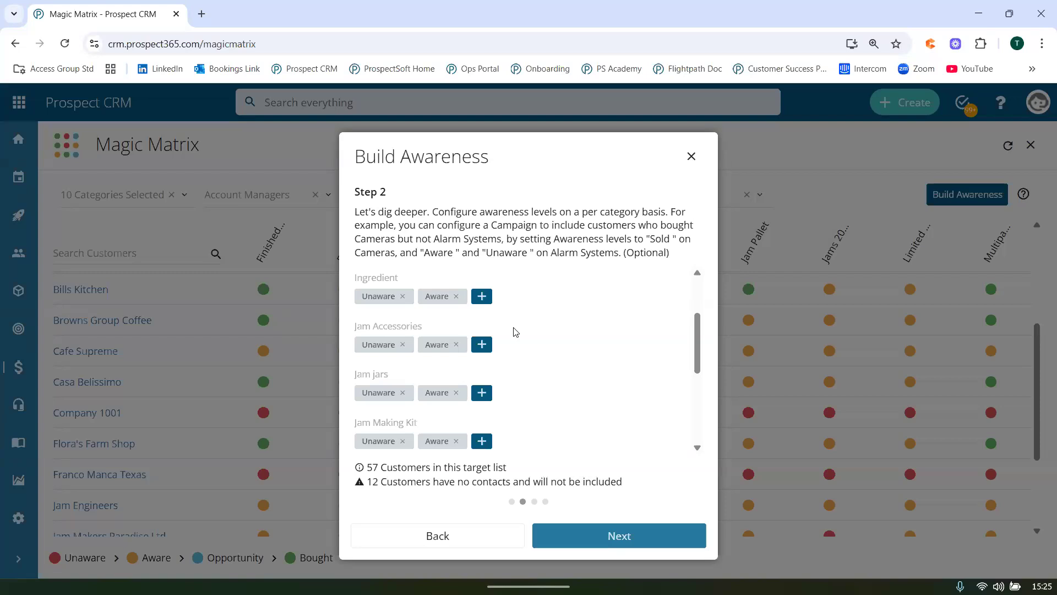
click(691, 157)
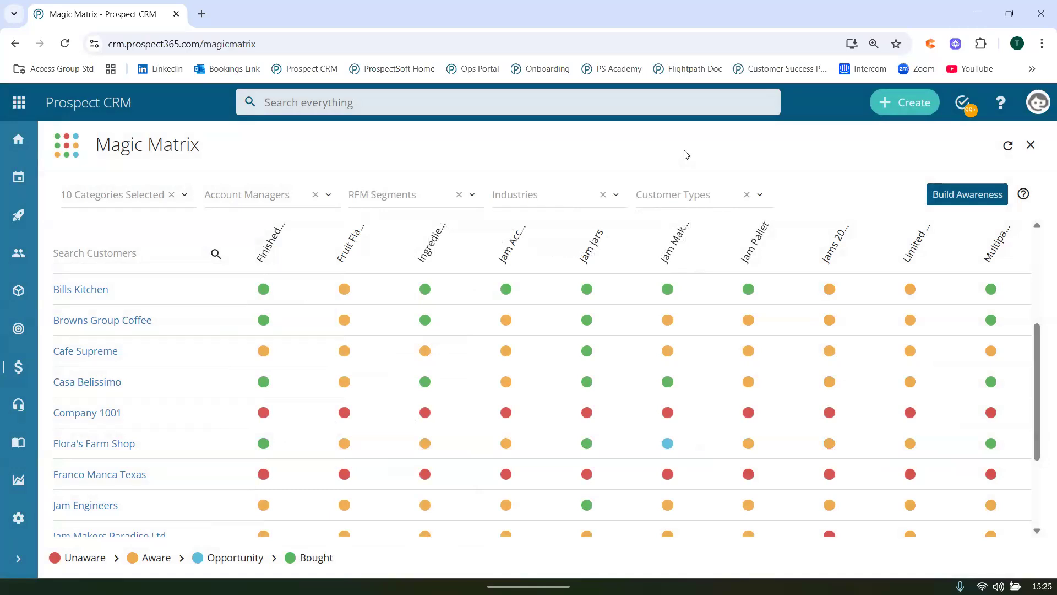
Open the Bills Kitchen company record, hide the filter pane and view its addresses and contacts.
click(94, 291)
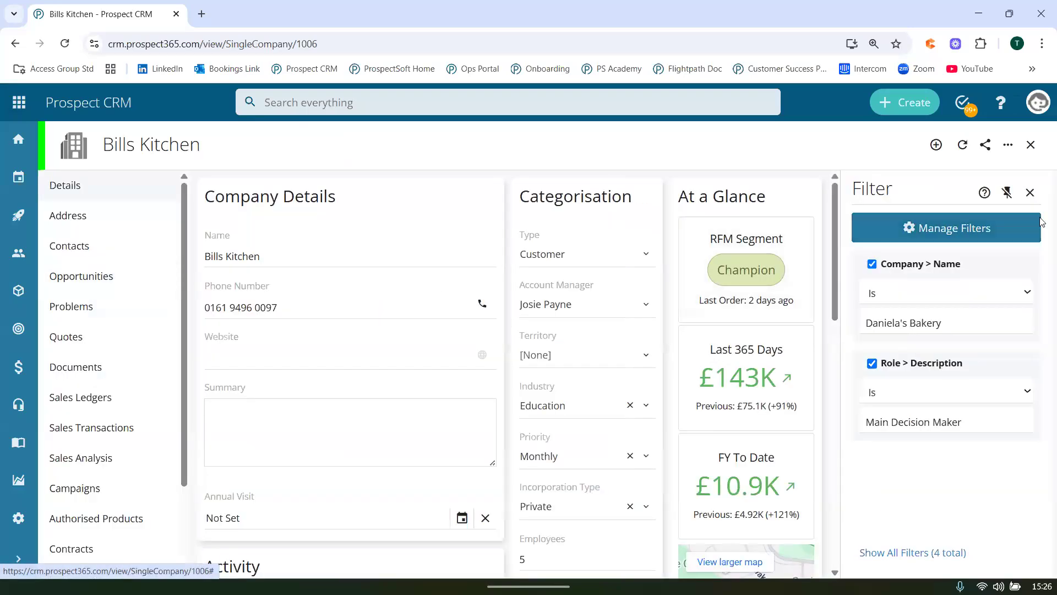
click(1030, 192)
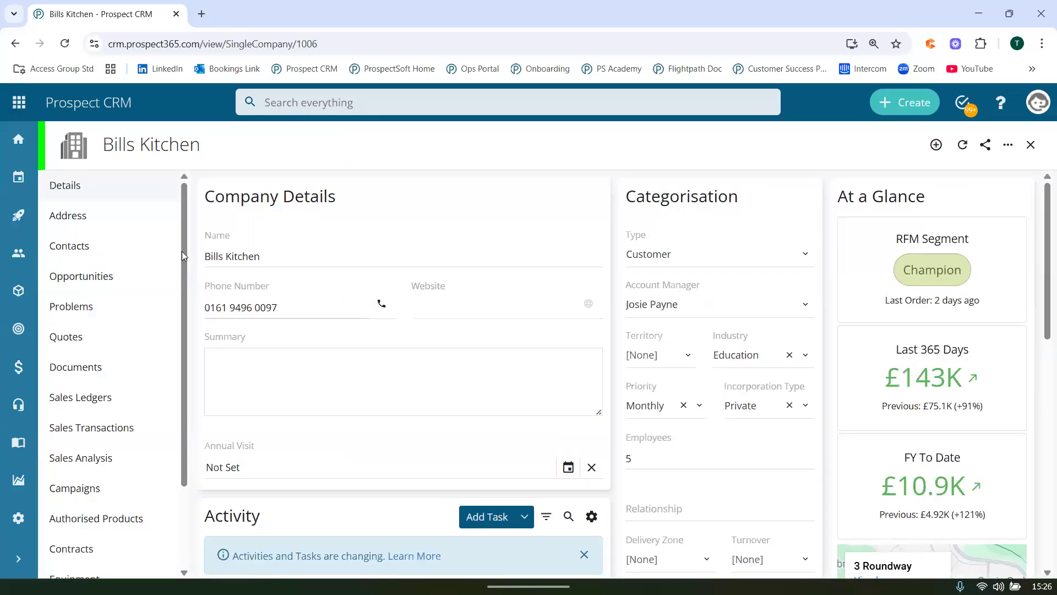
click(142, 223)
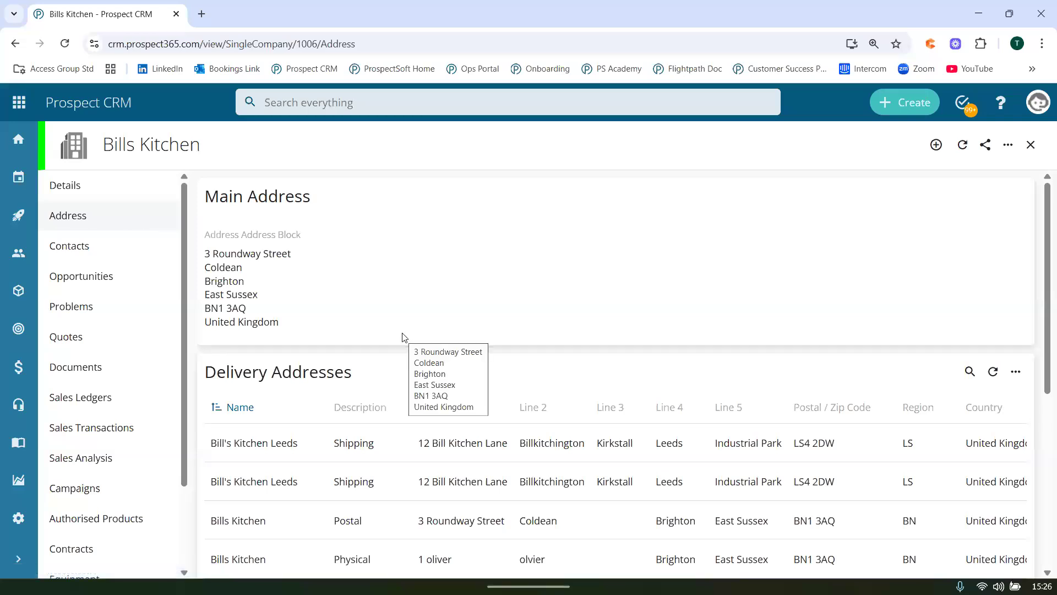
click(122, 250)
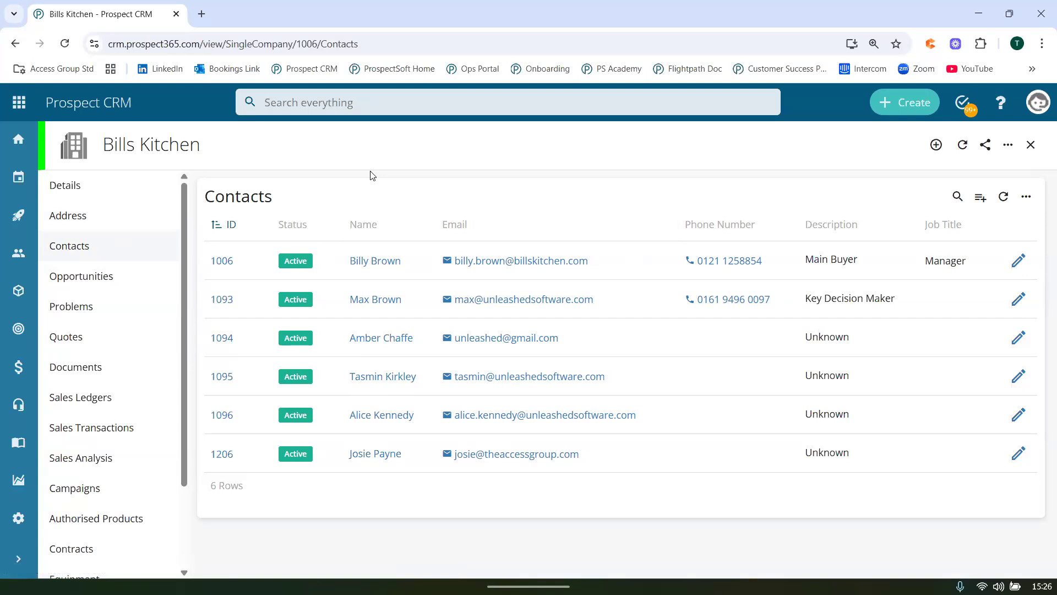
Look through the Sales Analysis of Bills Kitchen and open its full Top Products by Value list.
click(163, 474)
scroll(355, 434, down, 5)
scroll(354, 432, down, 3)
scroll(568, 206, up, 3)
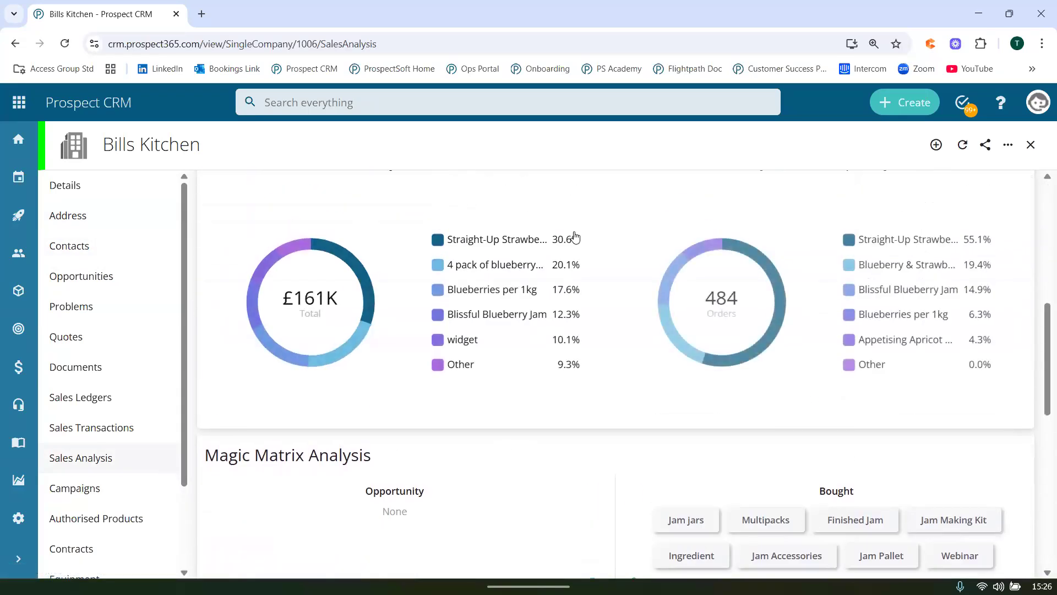
click(581, 248)
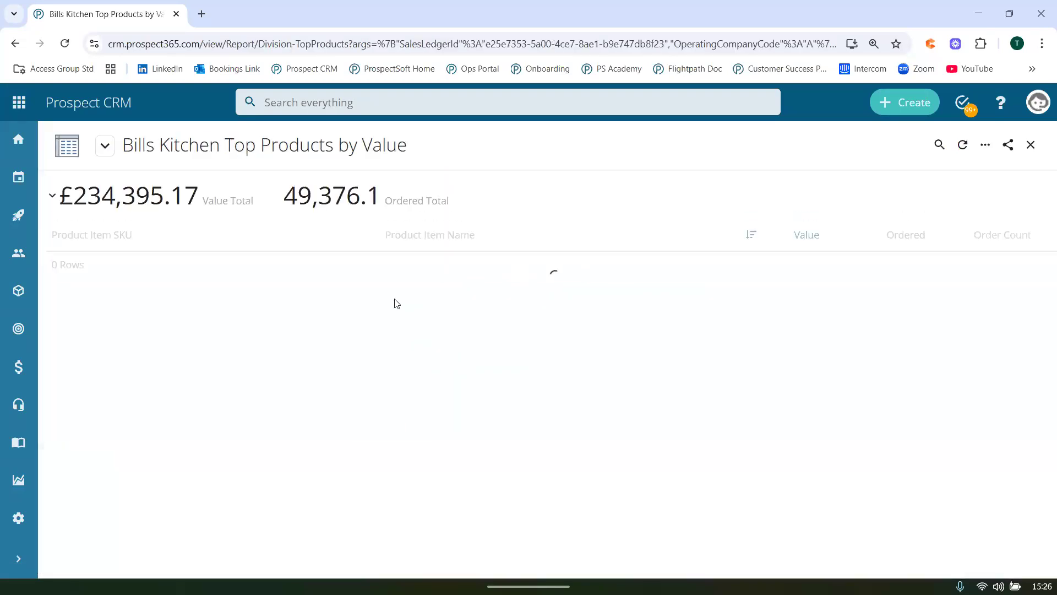
Open the product record of Straight-Up Strawberry Jam and examine its prices, availability and next available date under Specification.
click(378, 271)
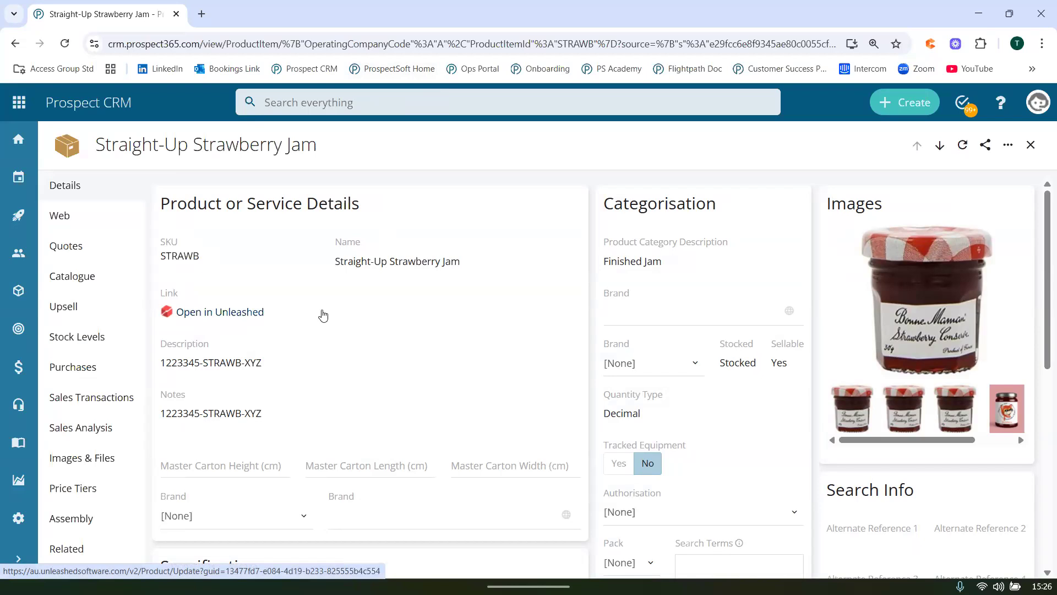
scroll(323, 315, down, 5)
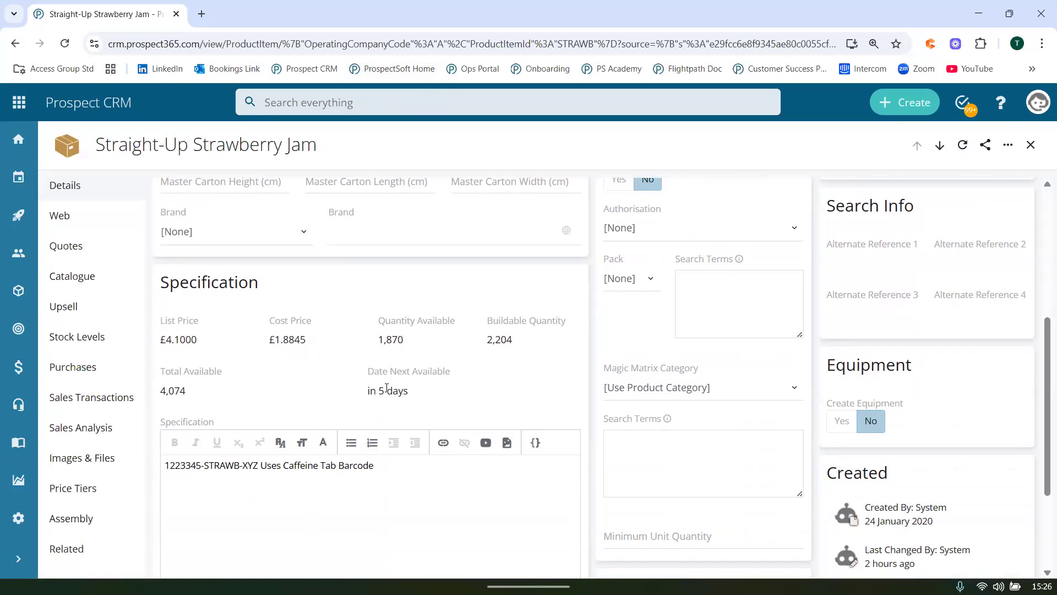
mouse_move(387, 388)
Show the product's Sales Transactions and highlight the row count and the ordered quantity total.
click(126, 411)
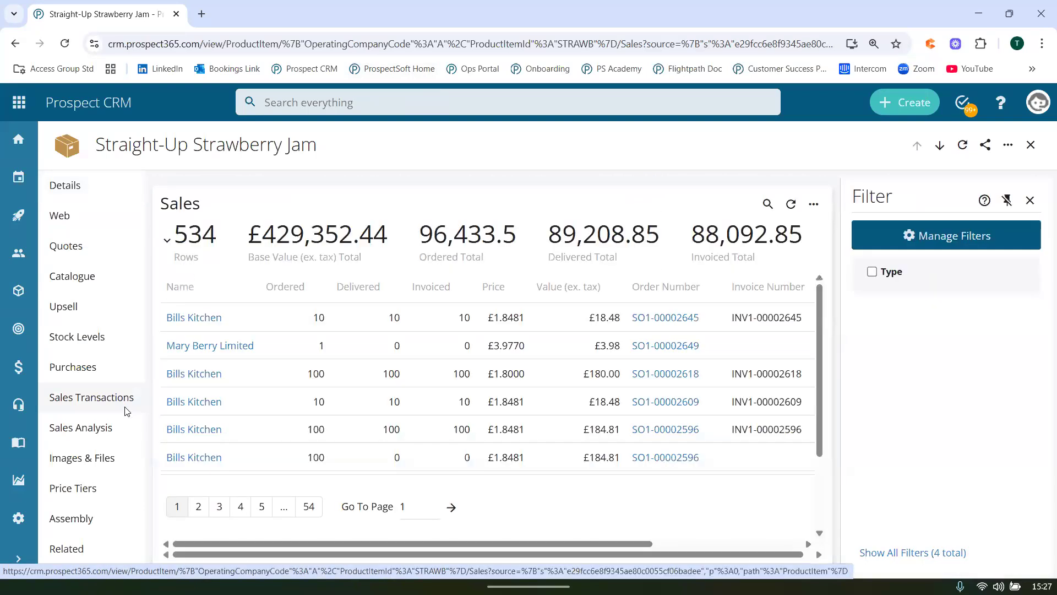
drag(177, 232, 221, 234)
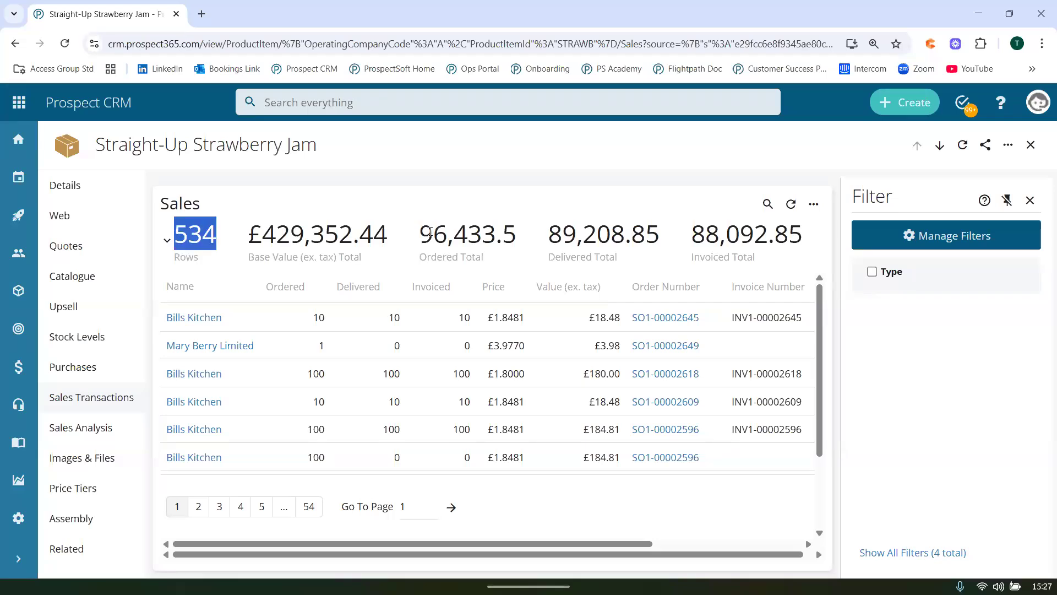
drag(421, 232, 516, 231)
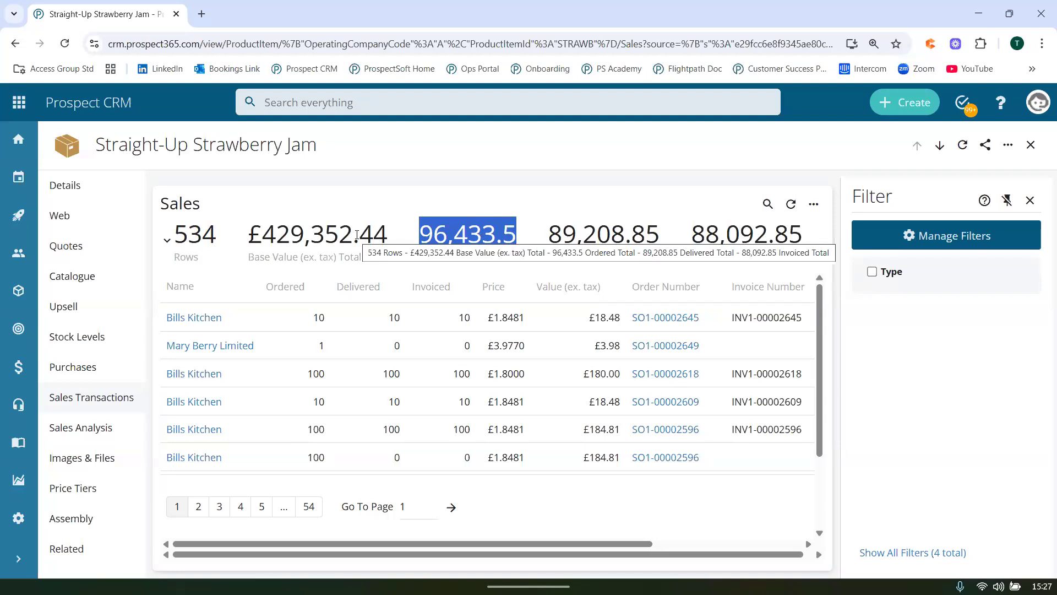
Open the product's Sales Analysis and look through its Top Buyers and monthly Buying Pattern.
click(303, 201)
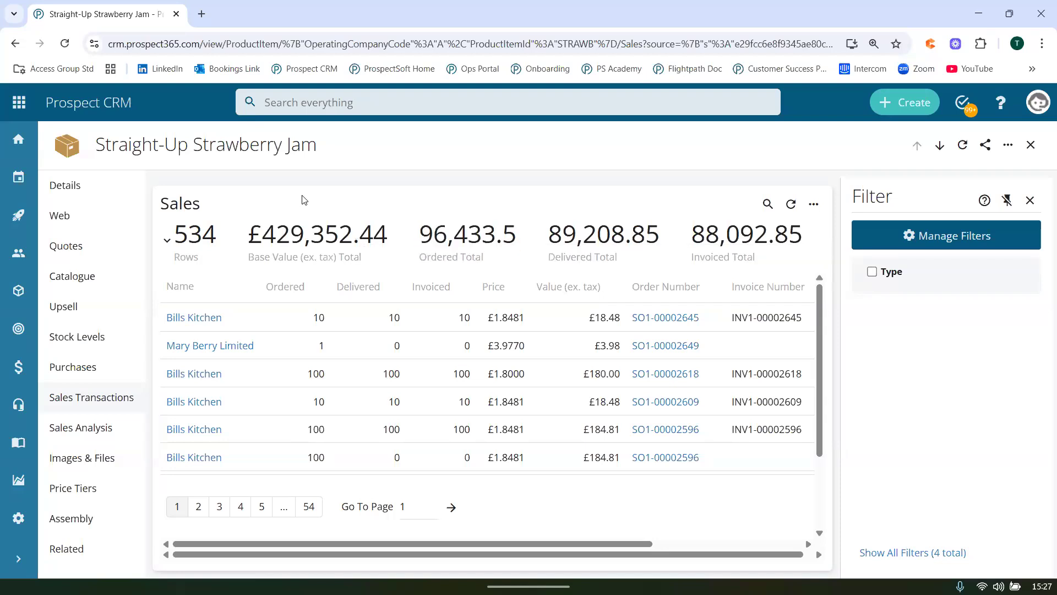
click(77, 432)
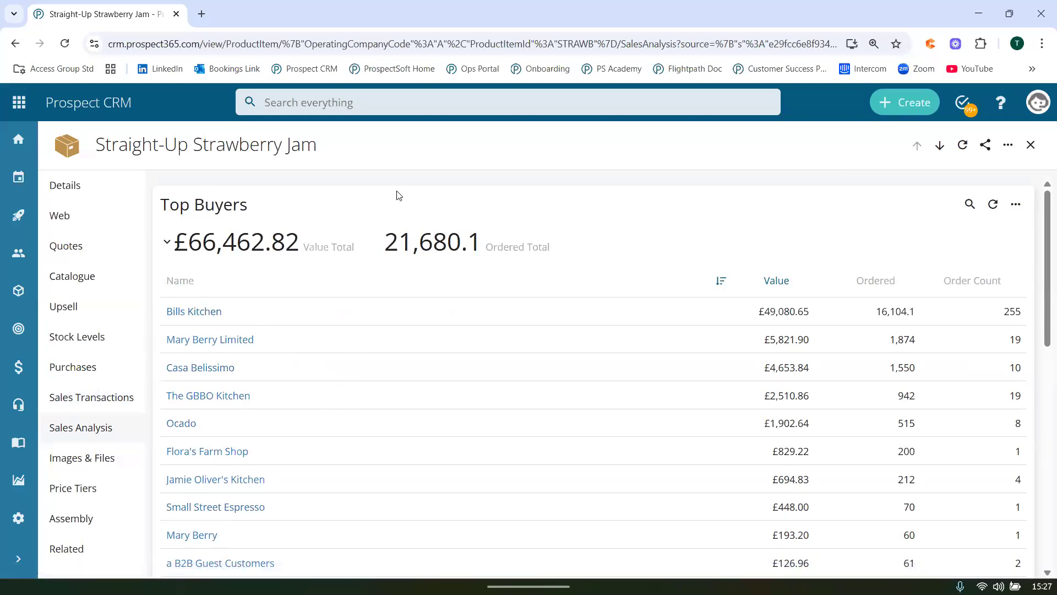
scroll(395, 267, down, 7)
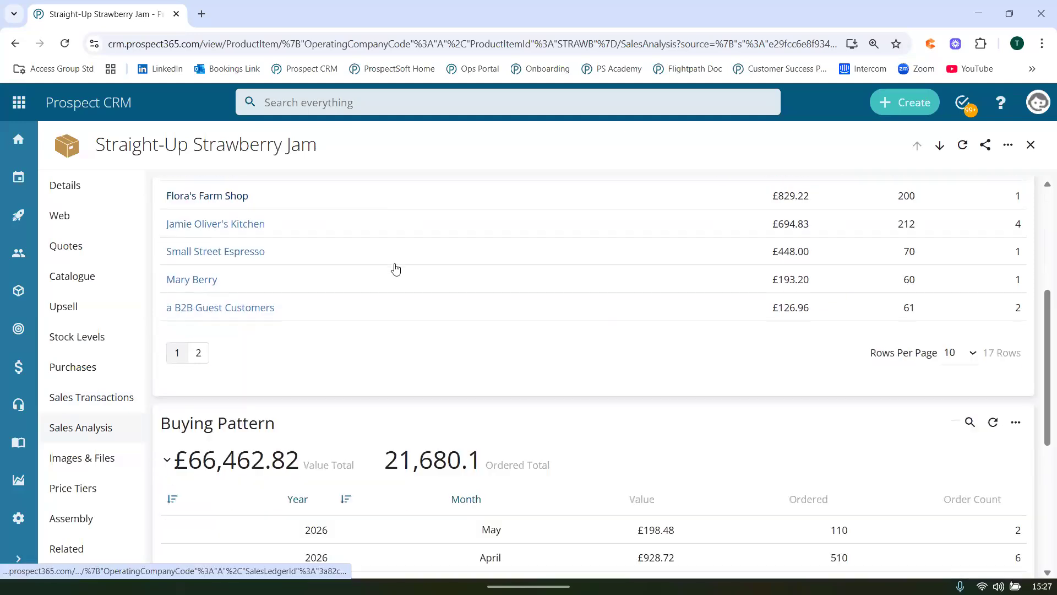
scroll(395, 267, down, 2)
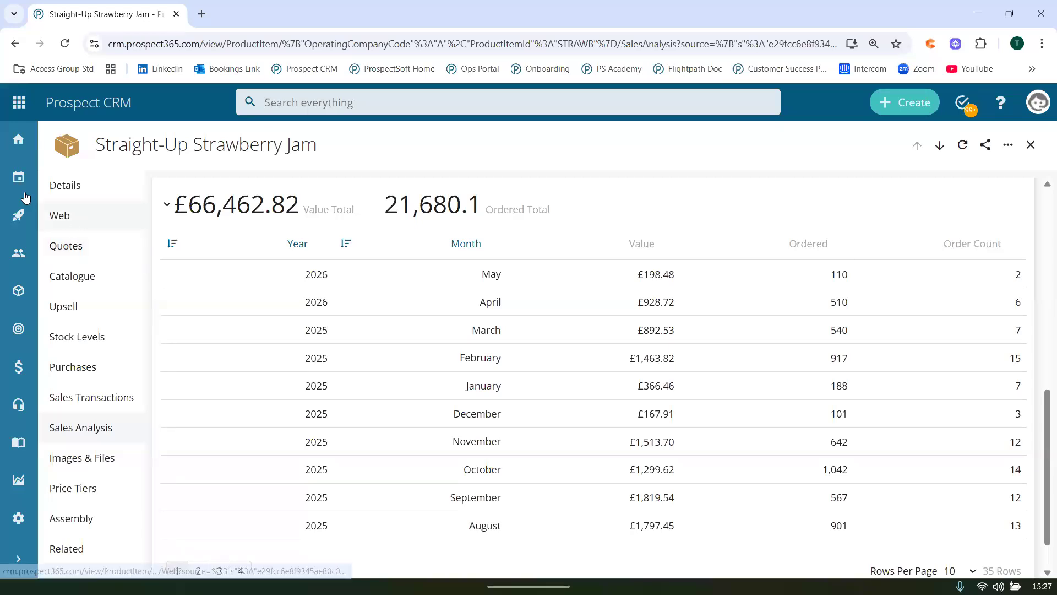
Return to the home dashboard, open the most recent contact record and look over its details and activity.
click(7, 146)
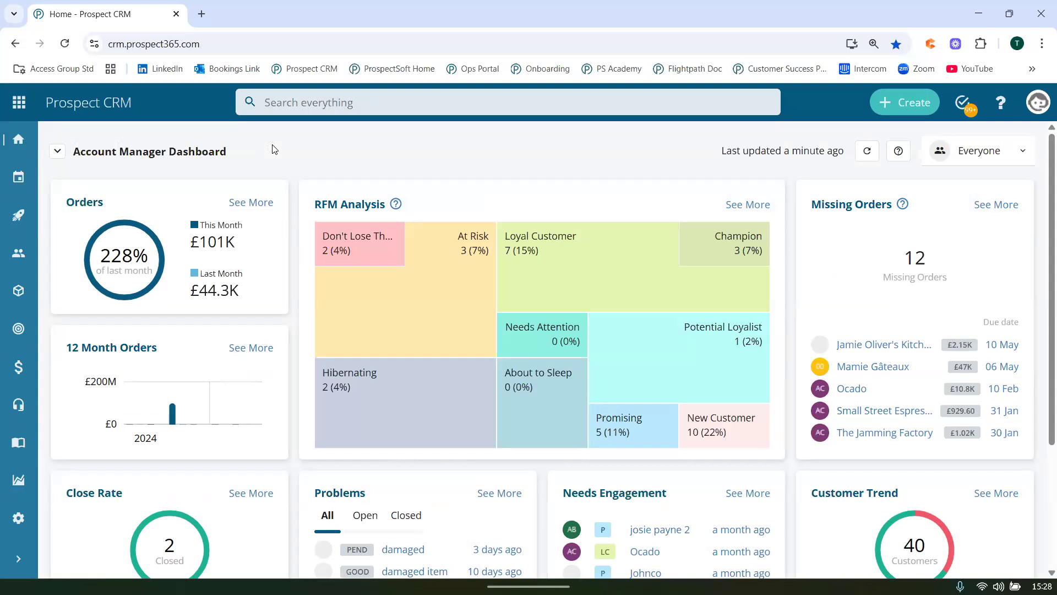
click(310, 107)
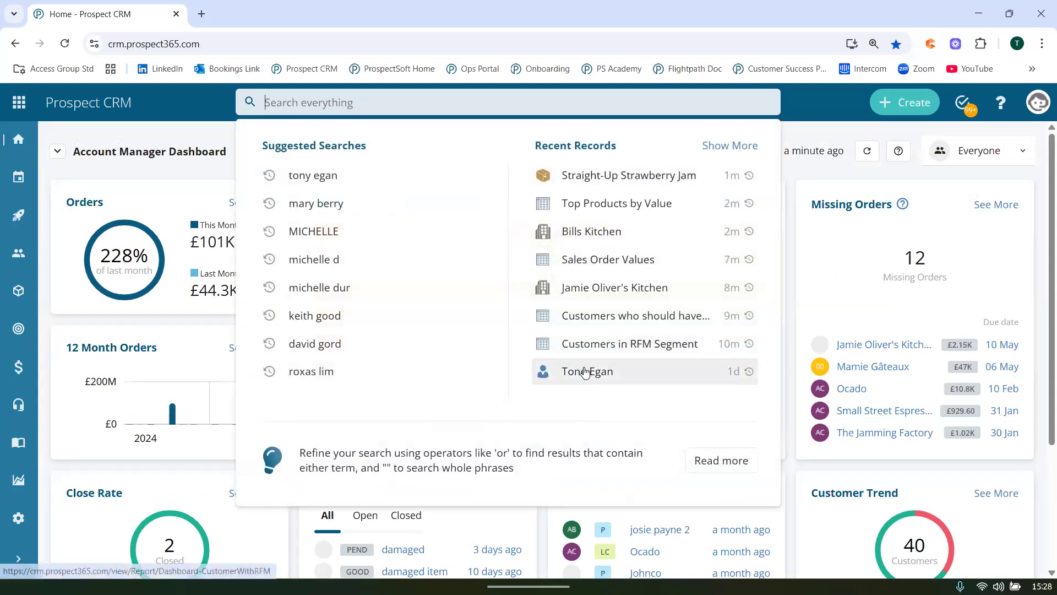
click(585, 372)
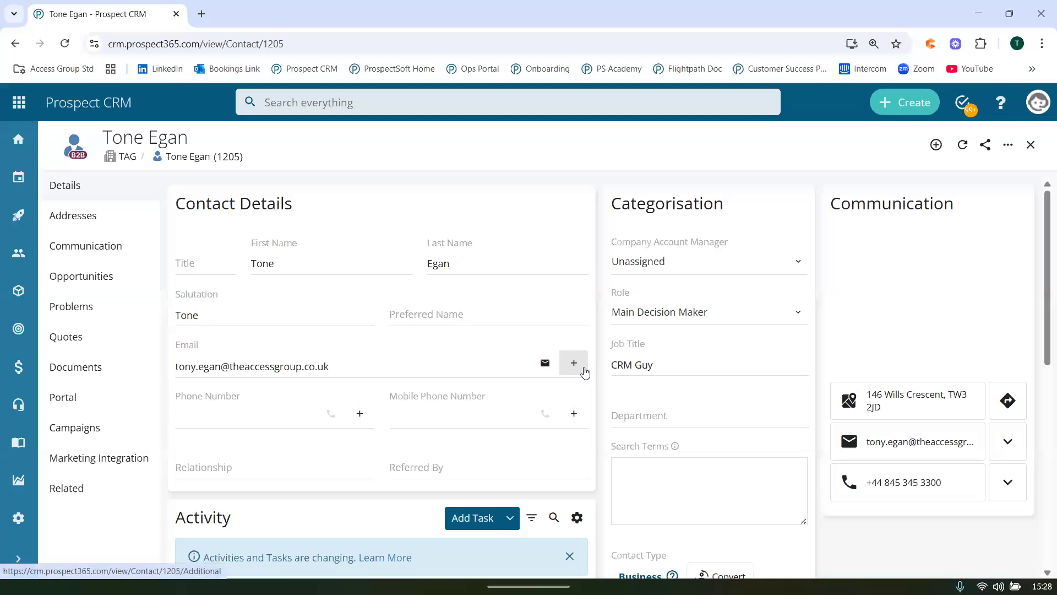
drag(104, 137, 201, 148)
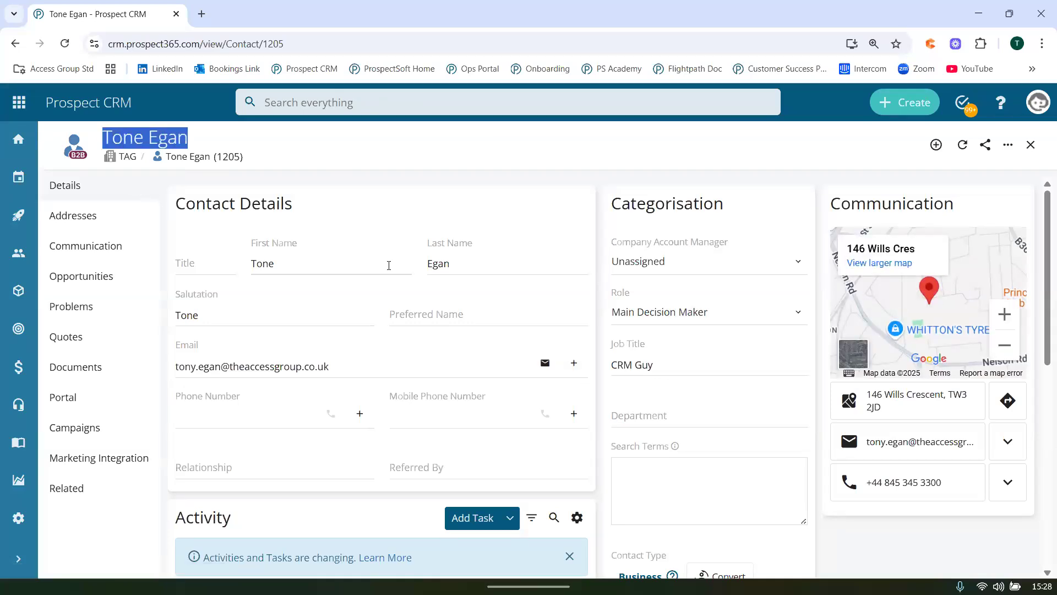
scroll(389, 275, down, 3)
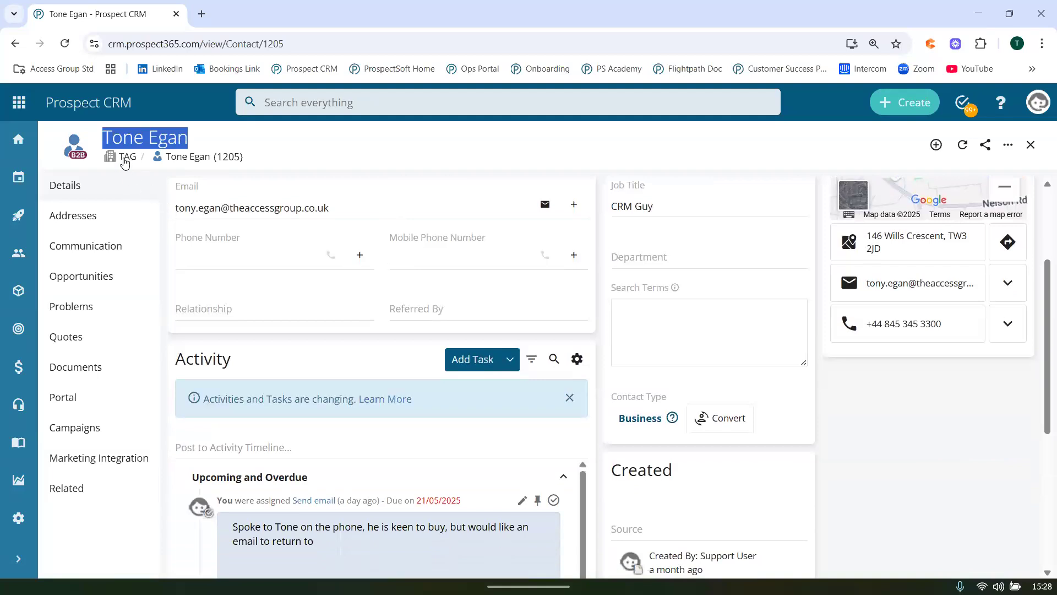
scroll(415, 402, up, 3)
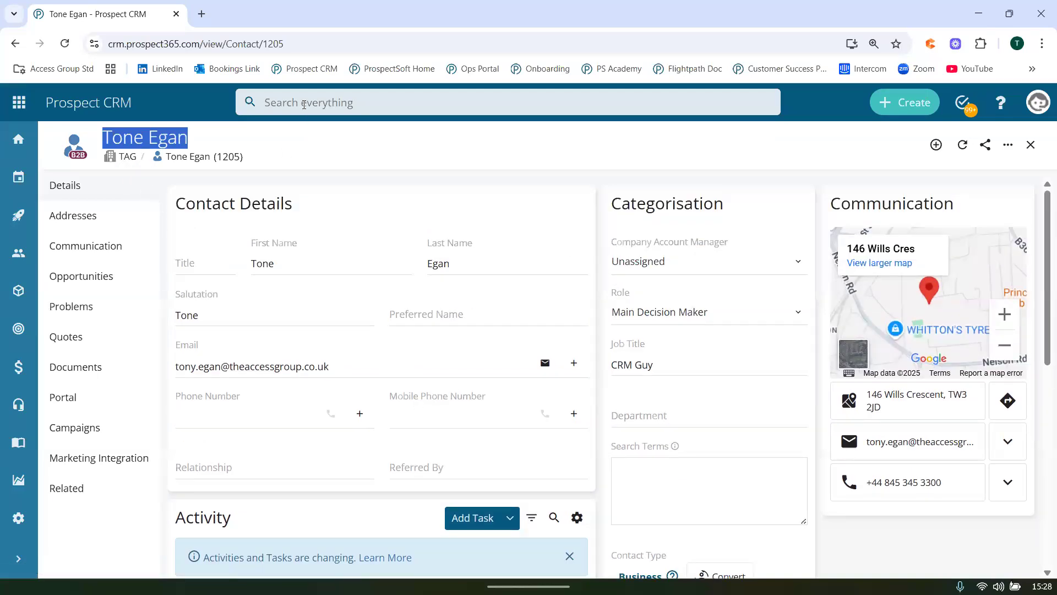
Rerun the suggested search for the contact's name and open the TAG main decision maker's record from the results.
click(304, 104)
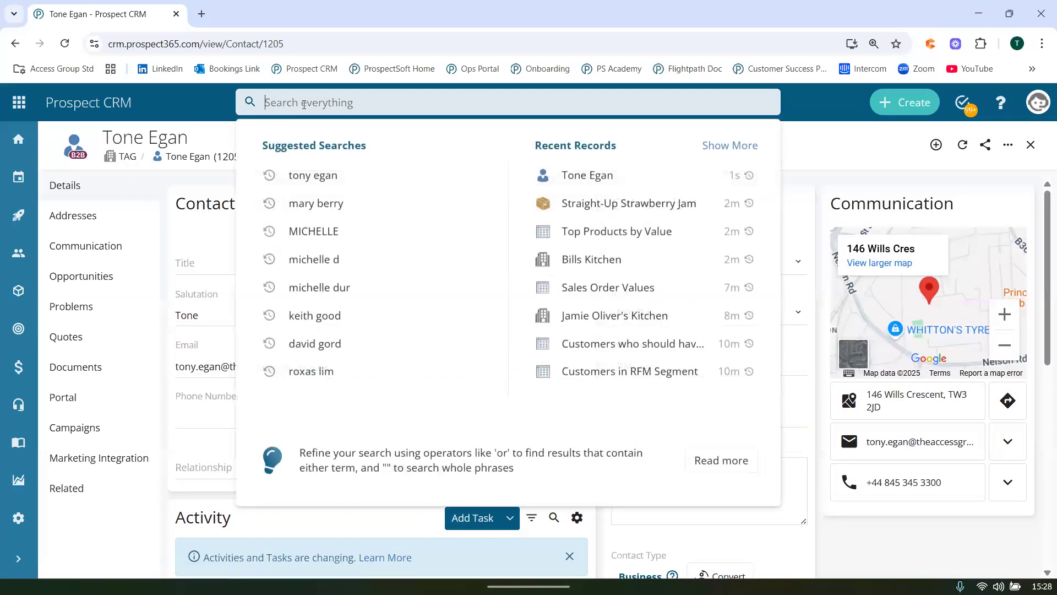
click(345, 181)
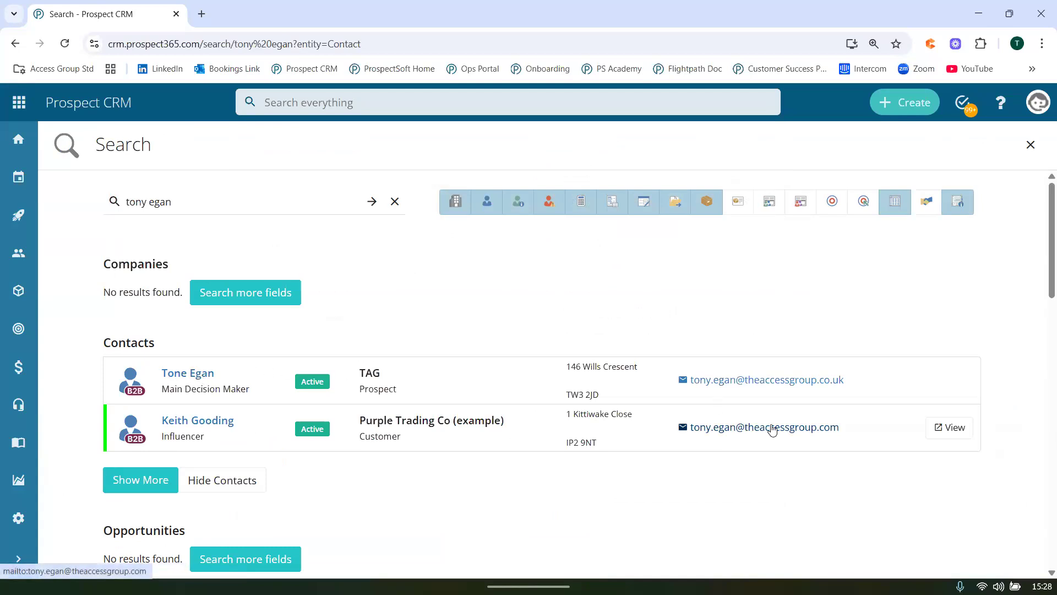
click(194, 372)
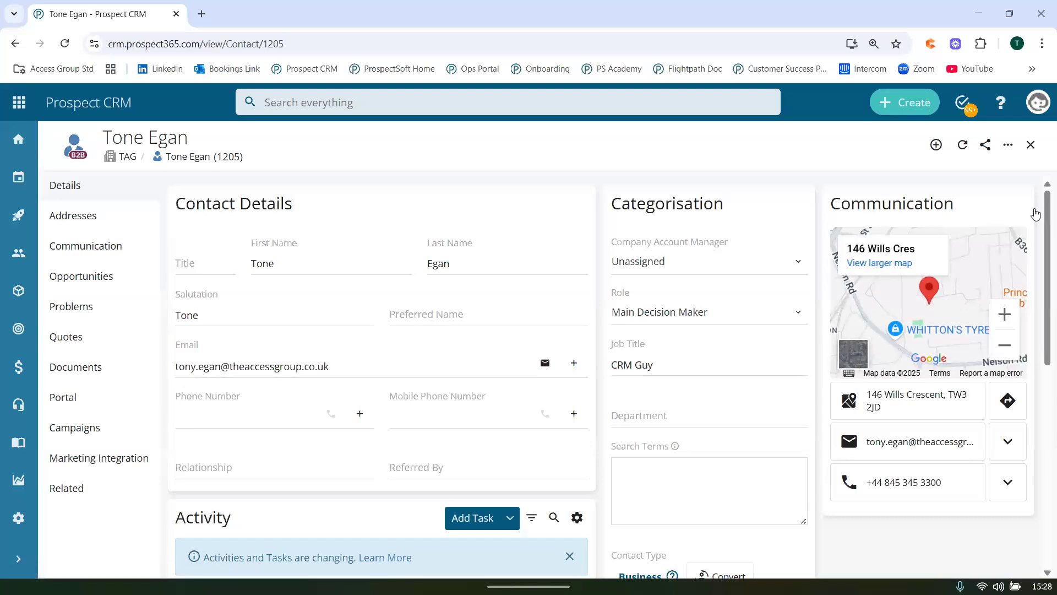
Start a new quote from the contact record and enter the description "May stock order".
click(936, 146)
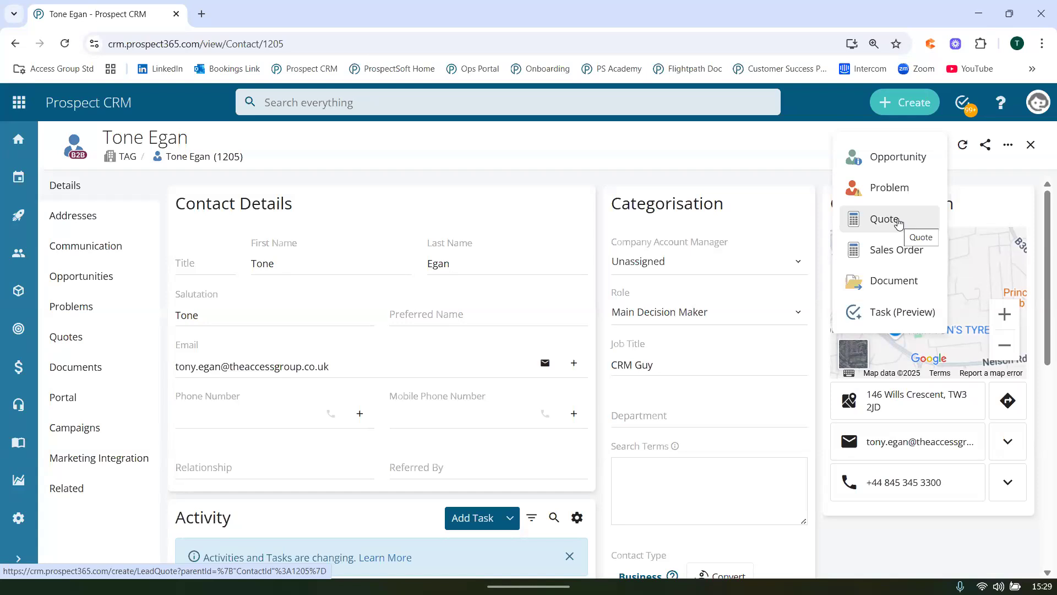
click(898, 221)
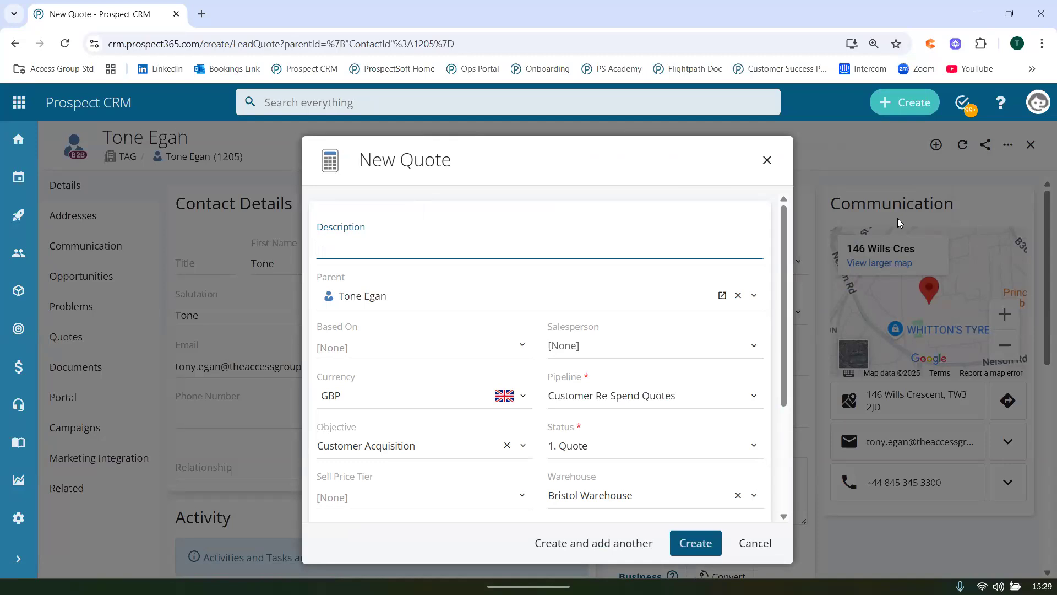
text(May stock order)
key(BackSpace)
key(BackSpace)
text(rder)
Assign a salesperson to the new quote and create it with the remaining default settings.
click(589, 350)
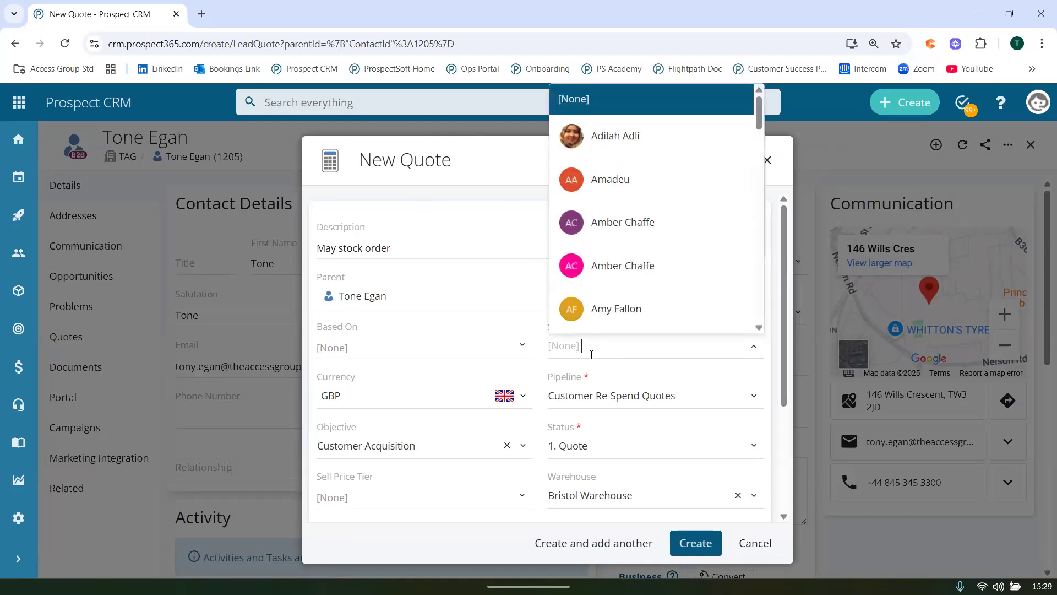
click(658, 229)
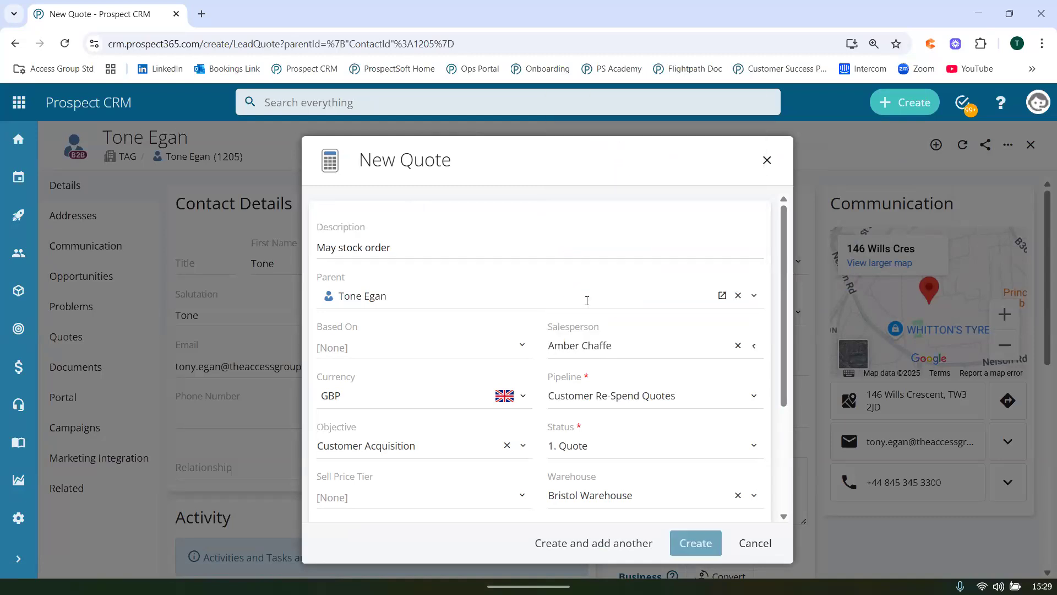
scroll(639, 362, down, 3)
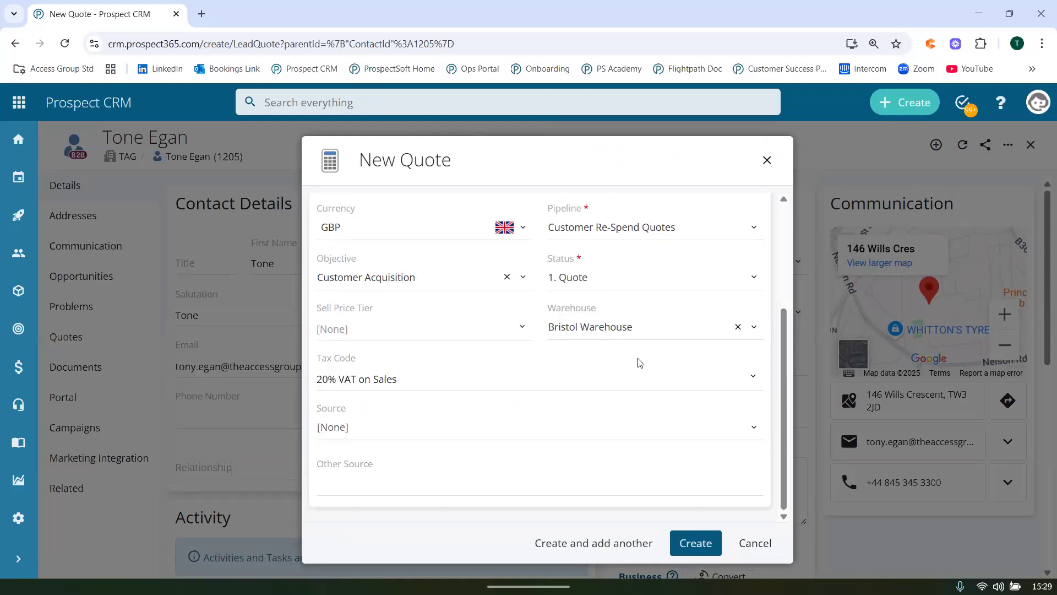
click(686, 544)
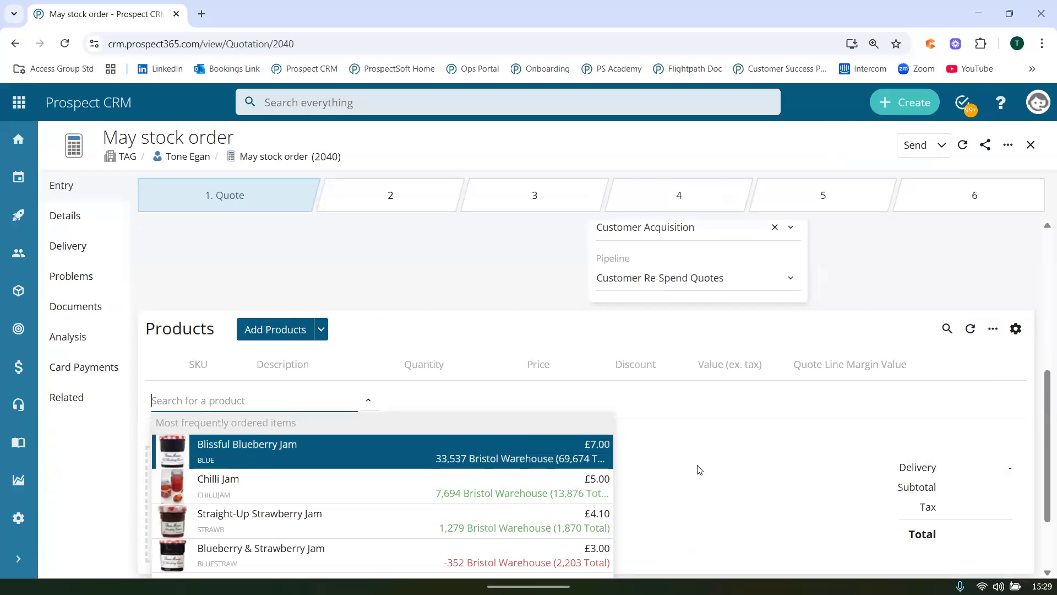
Add Chilli Jam to the quote from the frequently ordered items and open the full product search.
scroll(698, 470, down, 2)
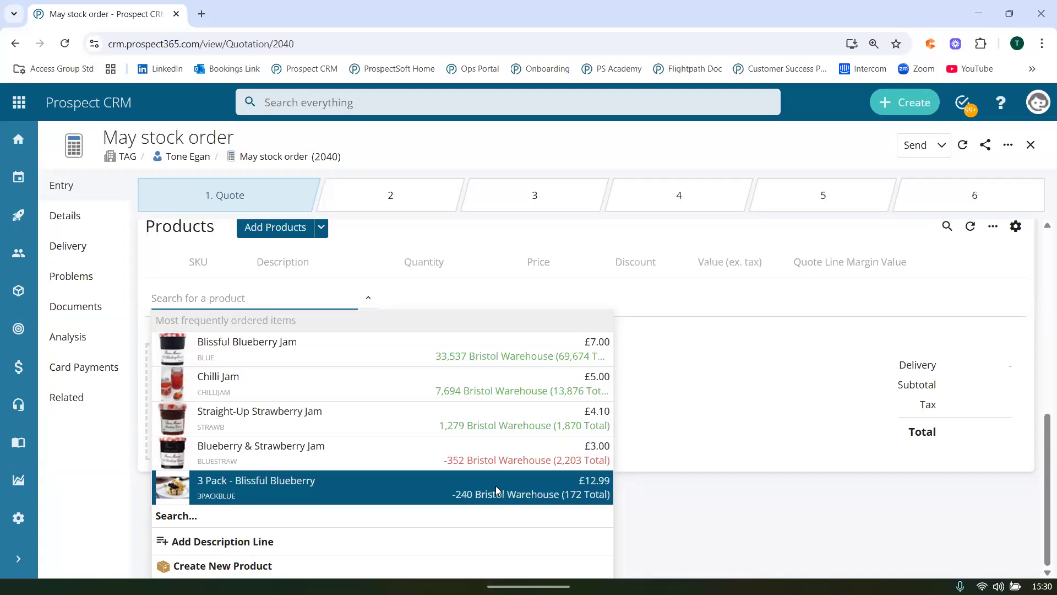
click(474, 389)
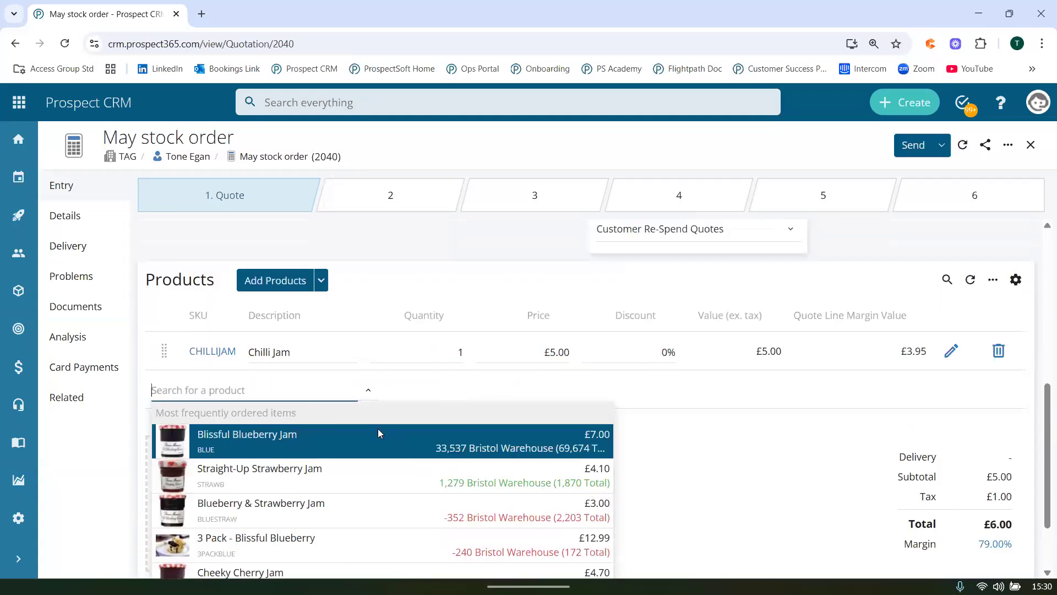
scroll(377, 428, down, 2)
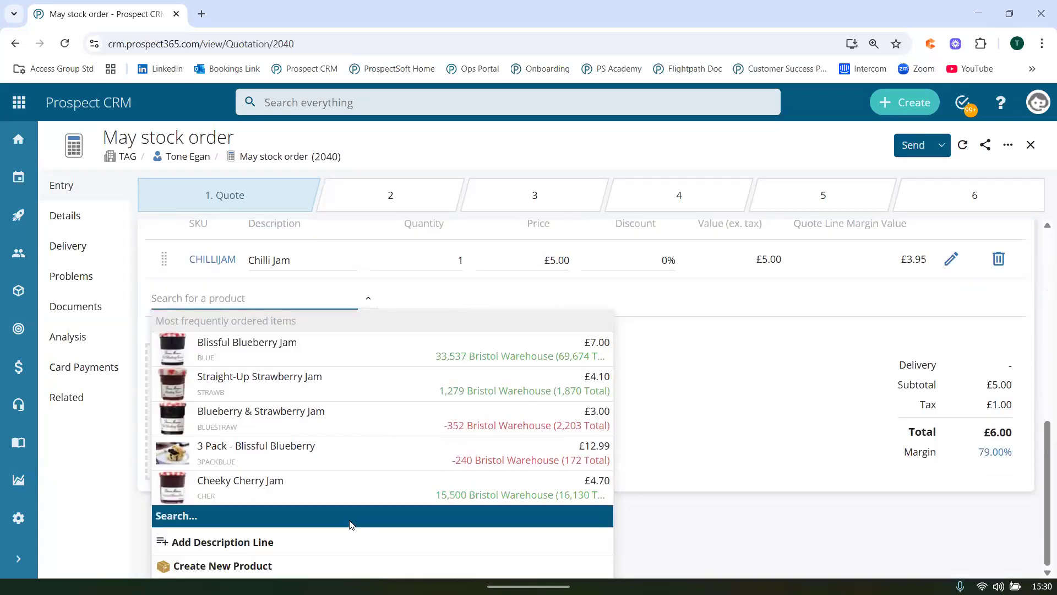
click(350, 518)
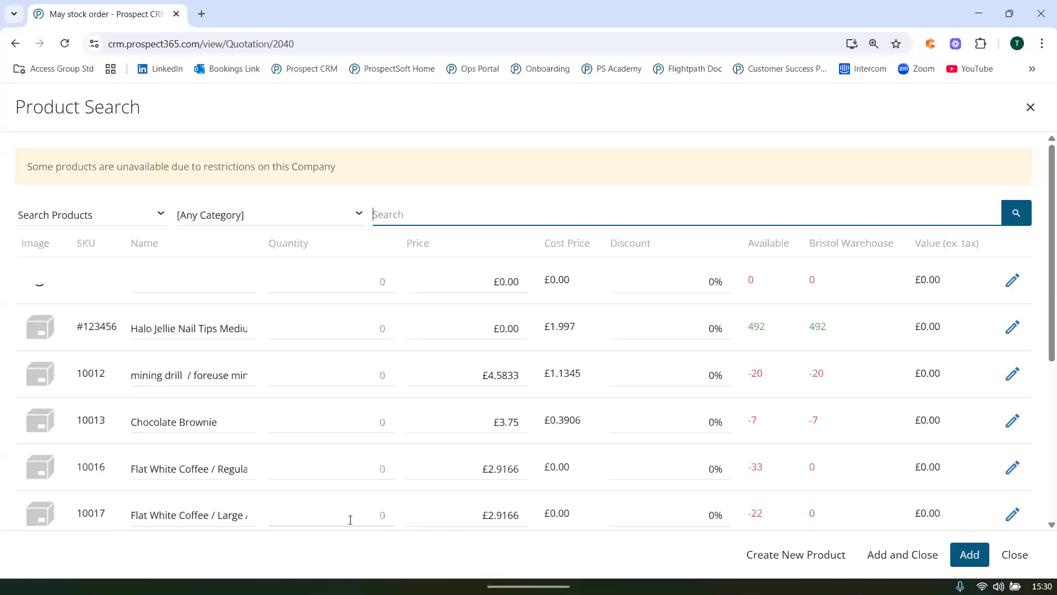
Search for "brow", try entering a quantity of 3 for Chocolate Brownie, and switch the list to Recently Purchased.
text(brow)
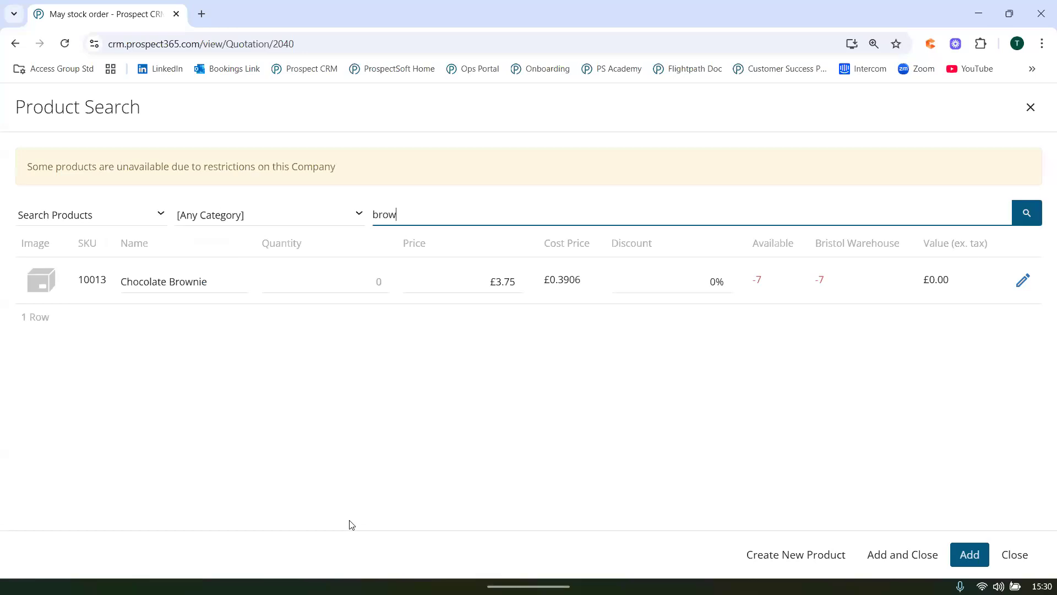
click(359, 285)
text(3)
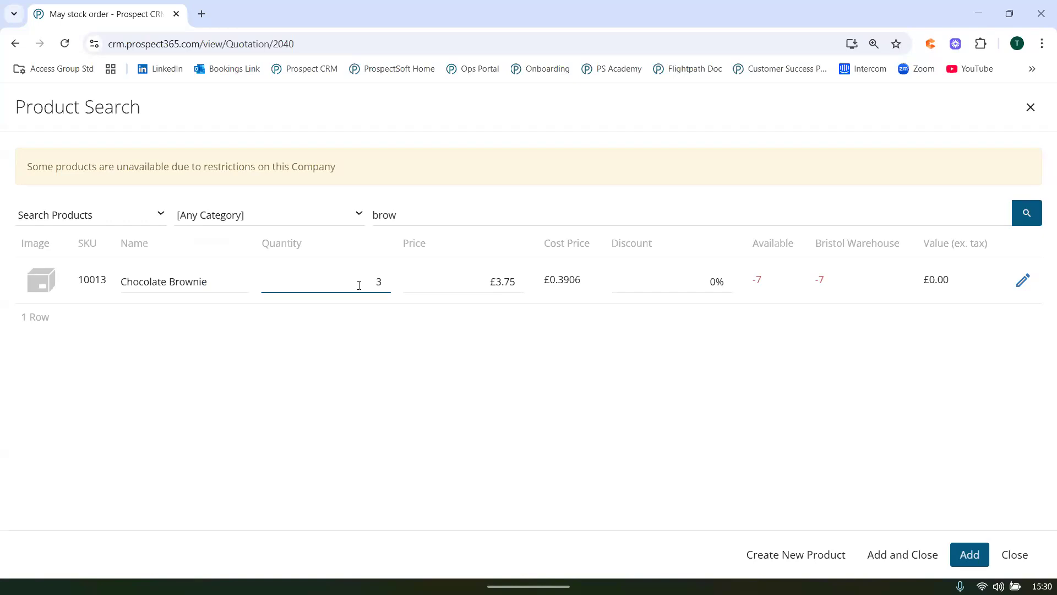
click(132, 217)
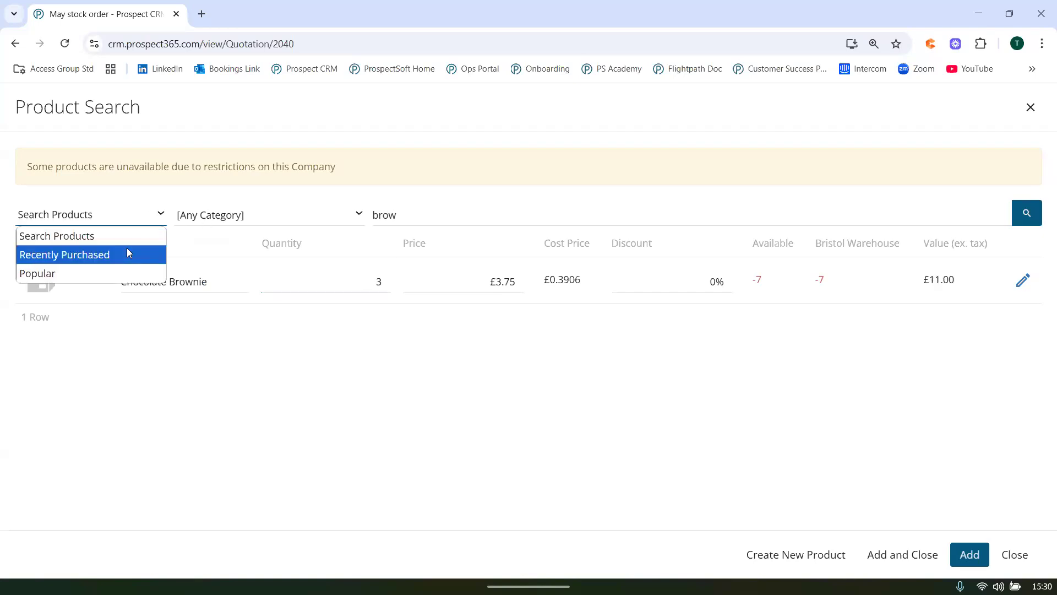
click(126, 251)
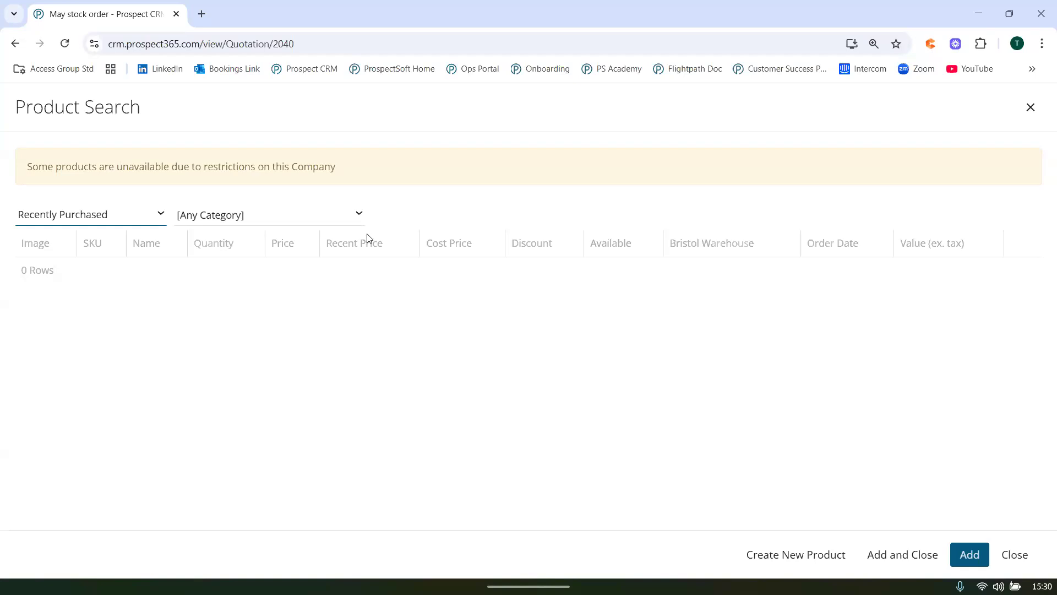
List the Popular products and add 30 Blueberry & Strawberry Jam and 4 Cheeky Cherry Jam to the quote.
click(99, 216)
click(101, 273)
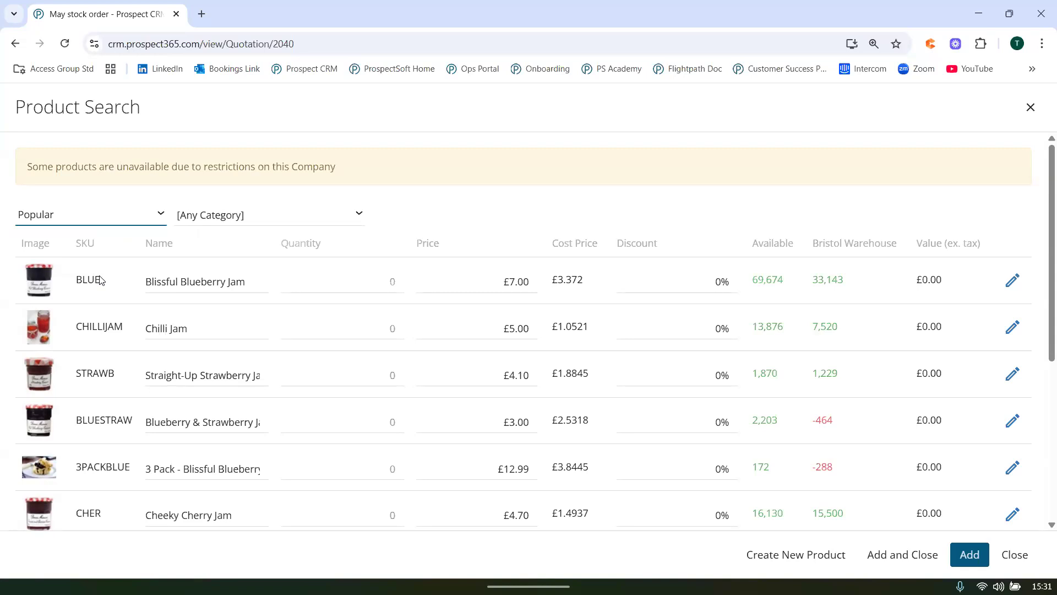
click(376, 416)
text(30)
click(377, 389)
click(381, 508)
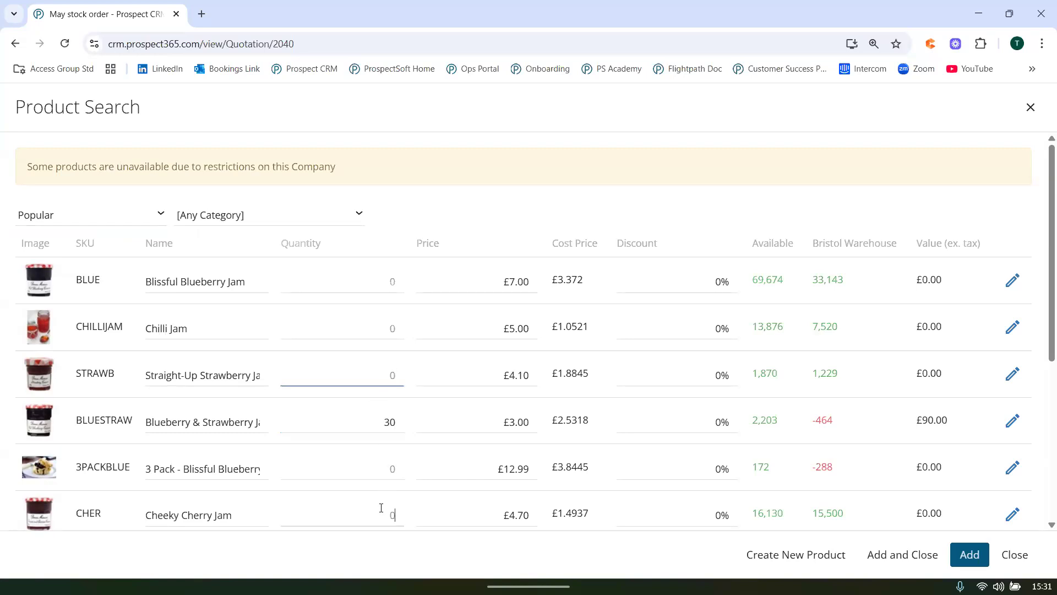
text(4)
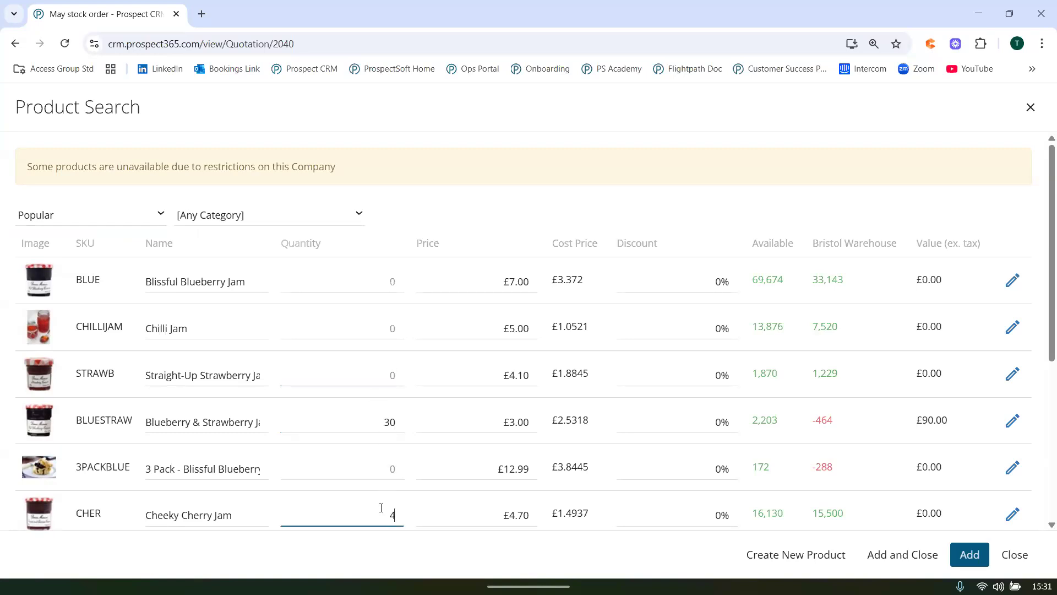
click(900, 556)
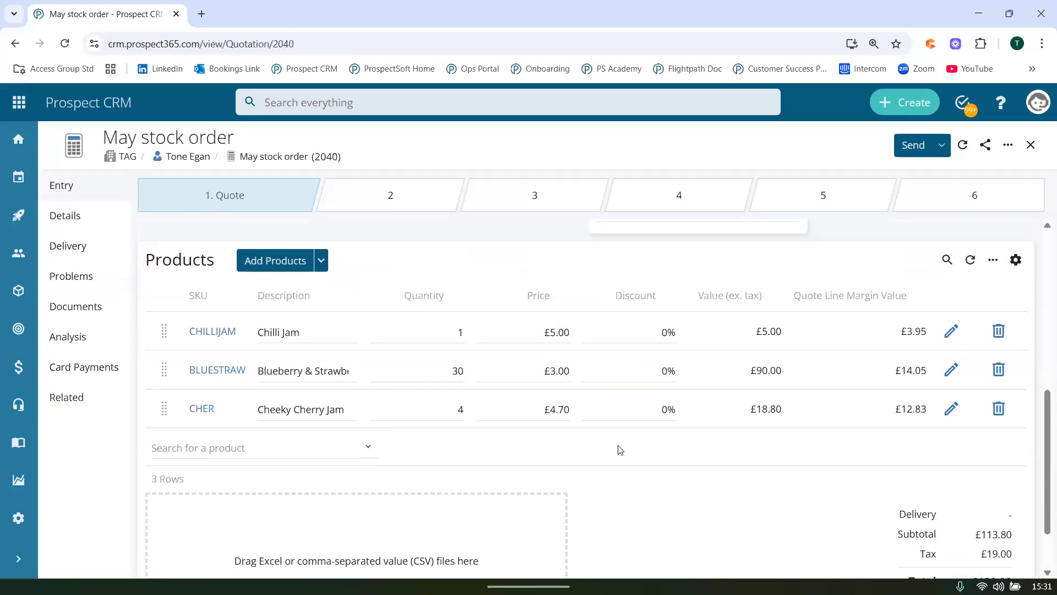
Try to confirm the May stock order quotation and dismiss the request to create an Unleashed account.
scroll(620, 450, up, 5)
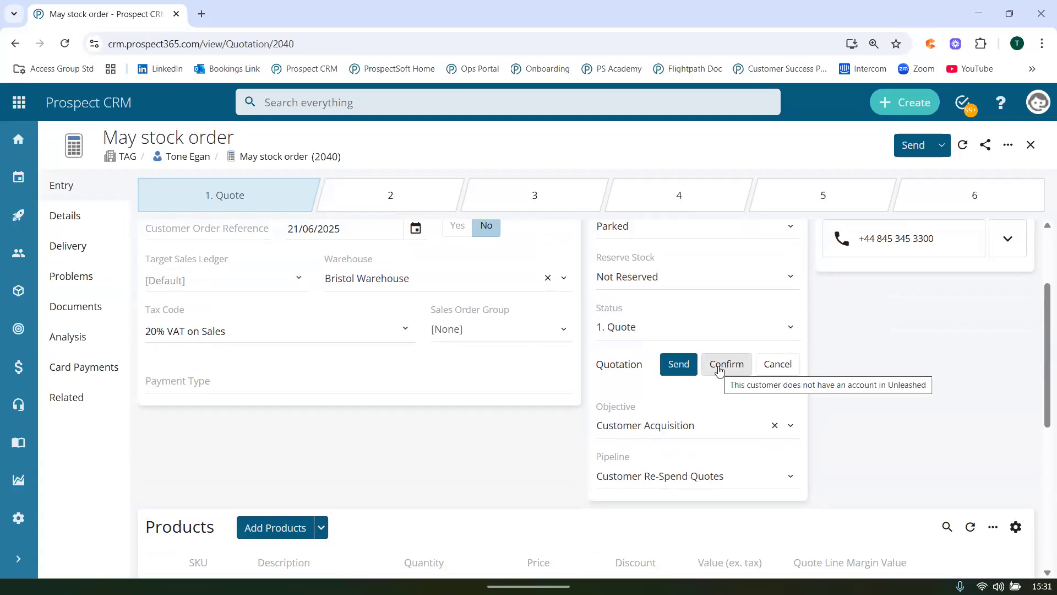
click(718, 367)
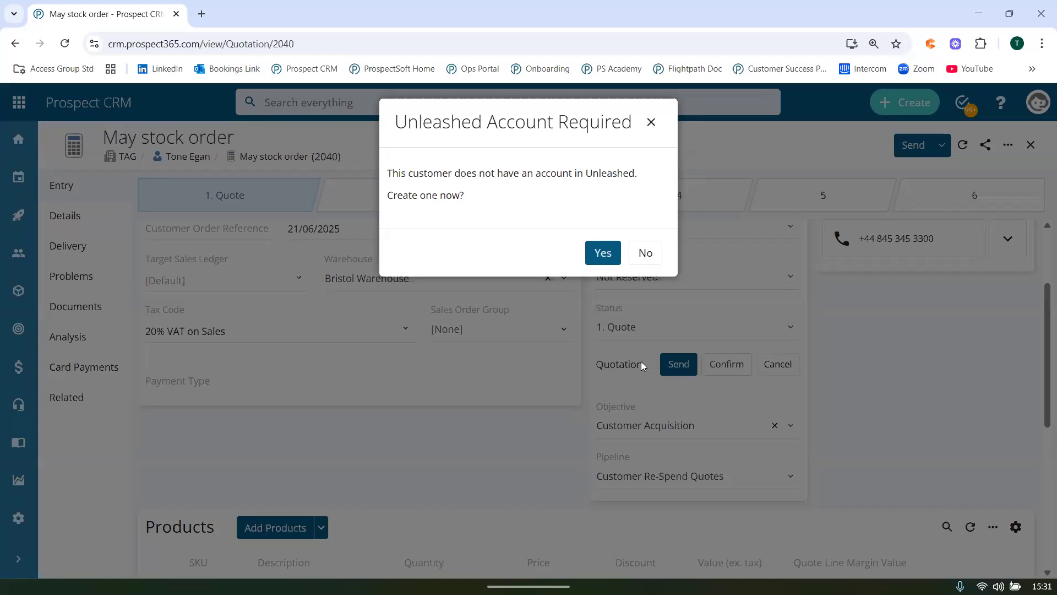
click(651, 122)
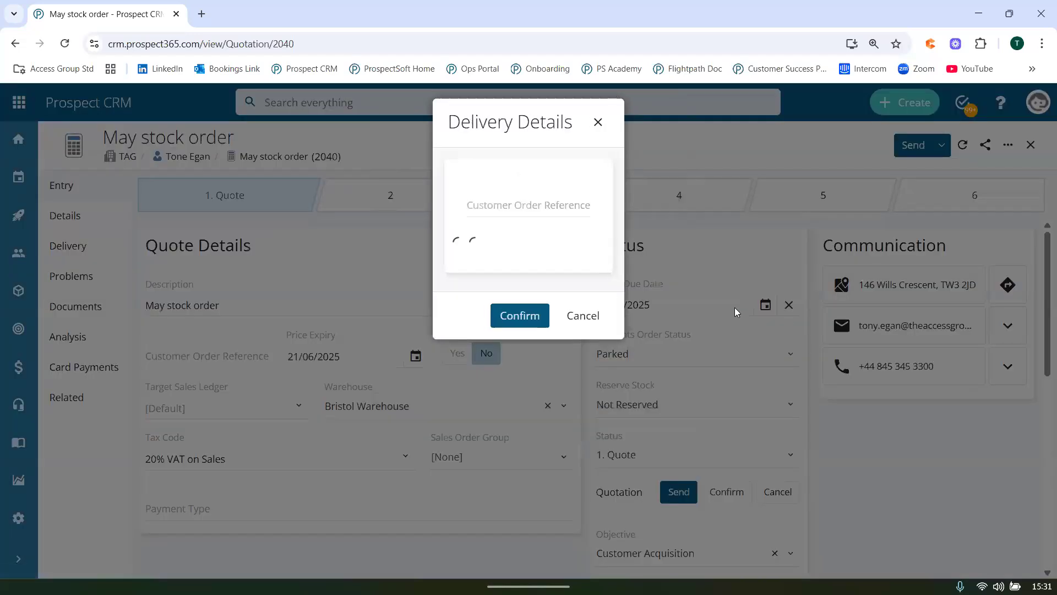
Confirm the quotation's delivery details for sending and apply the Email Cover for PDF Quote template to the email.
click(605, 312)
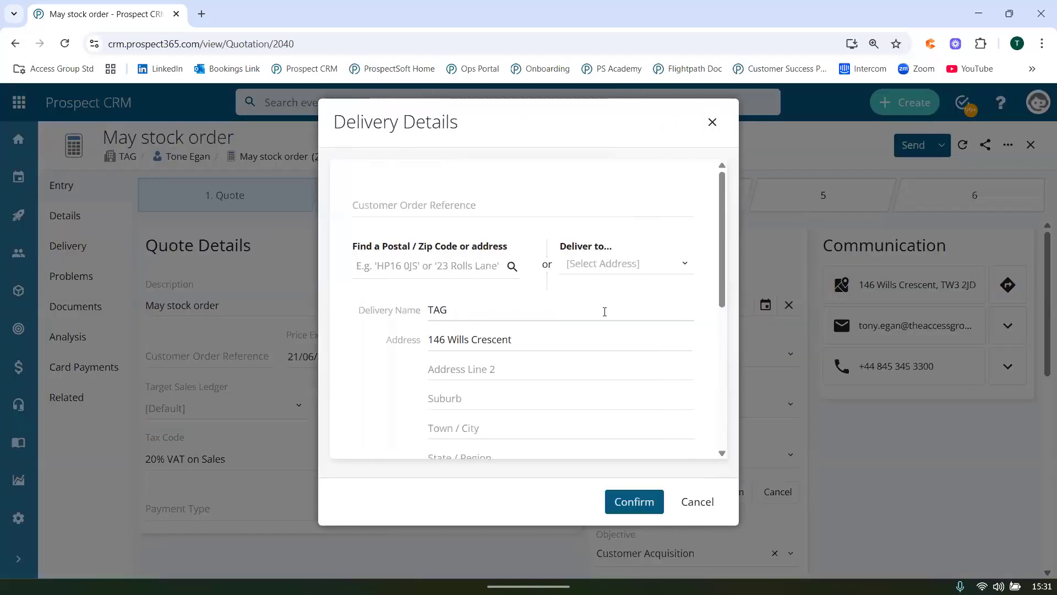
scroll(605, 311, down, 5)
click(630, 501)
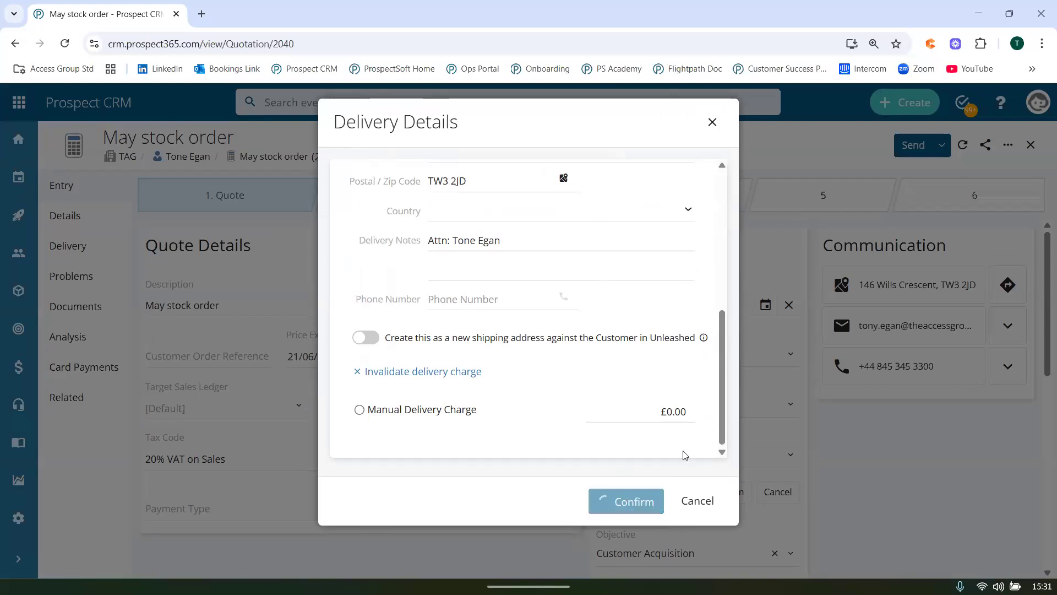
click(479, 252)
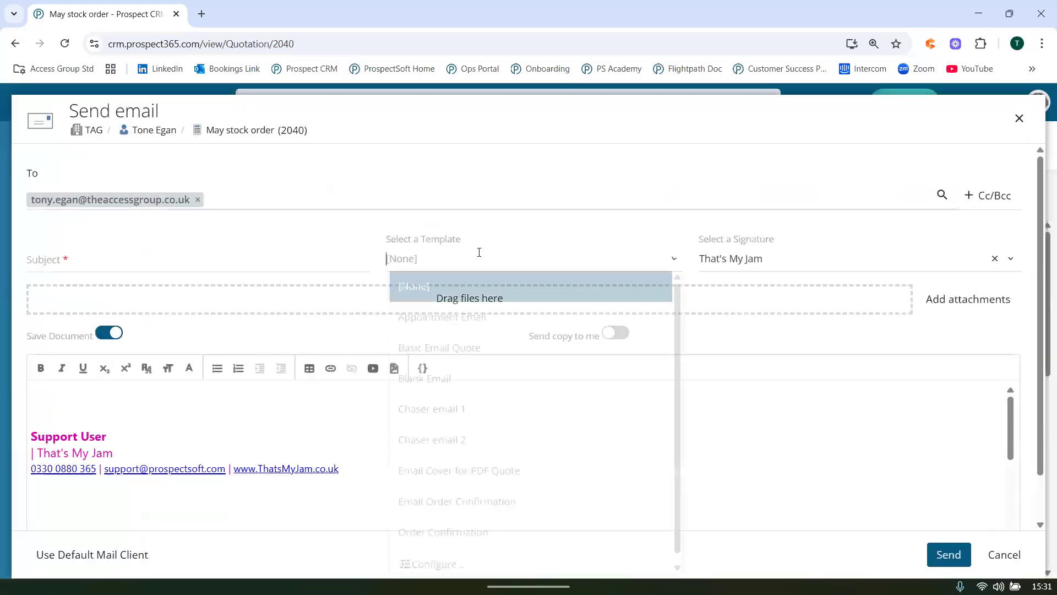
click(471, 468)
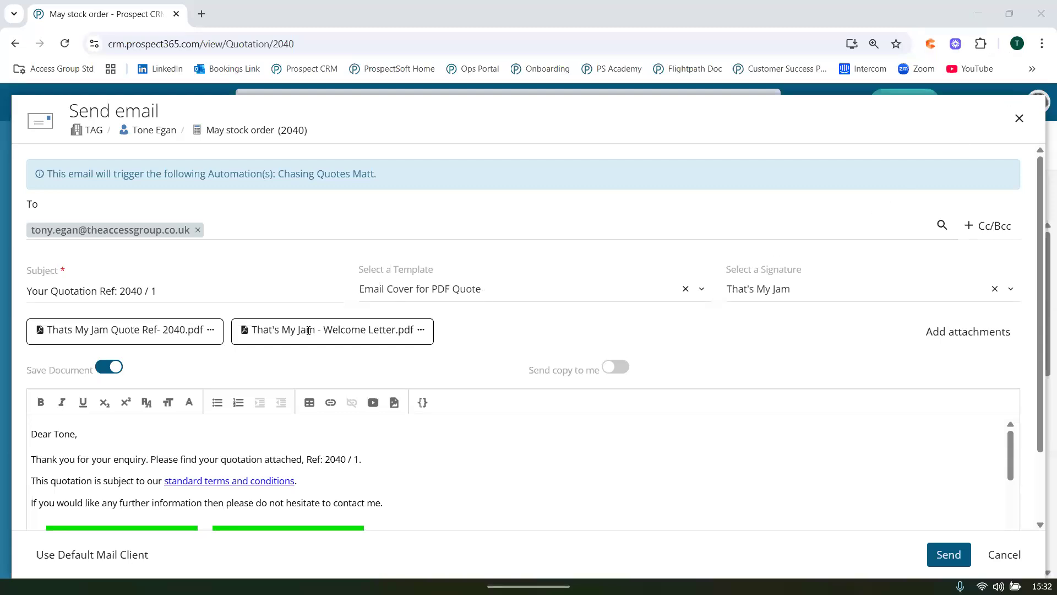
Download the email's attached Thats My Jam quote PDF and close the PDF reader window.
click(210, 330)
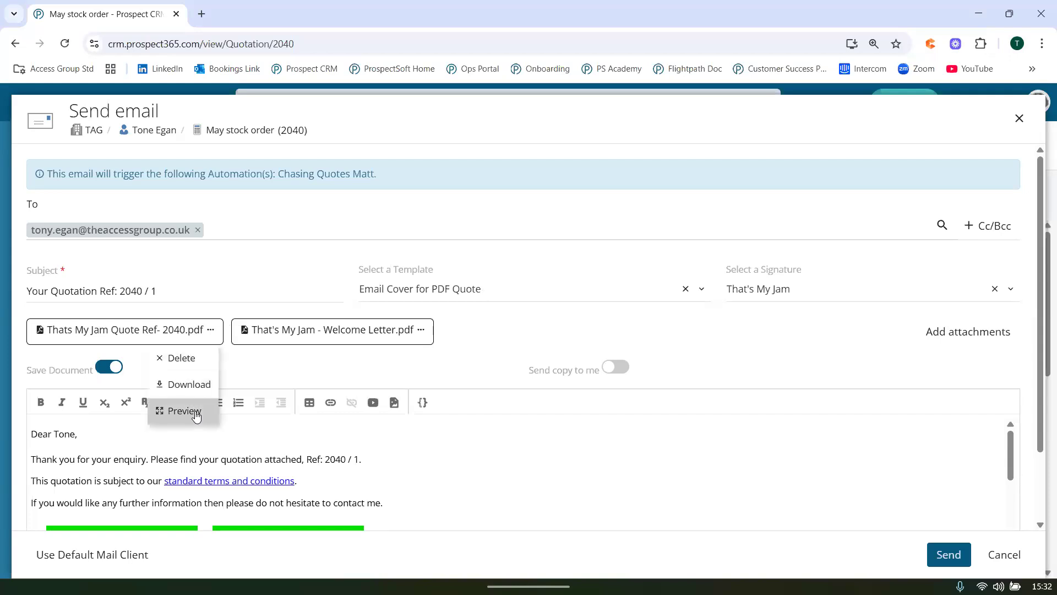
click(190, 384)
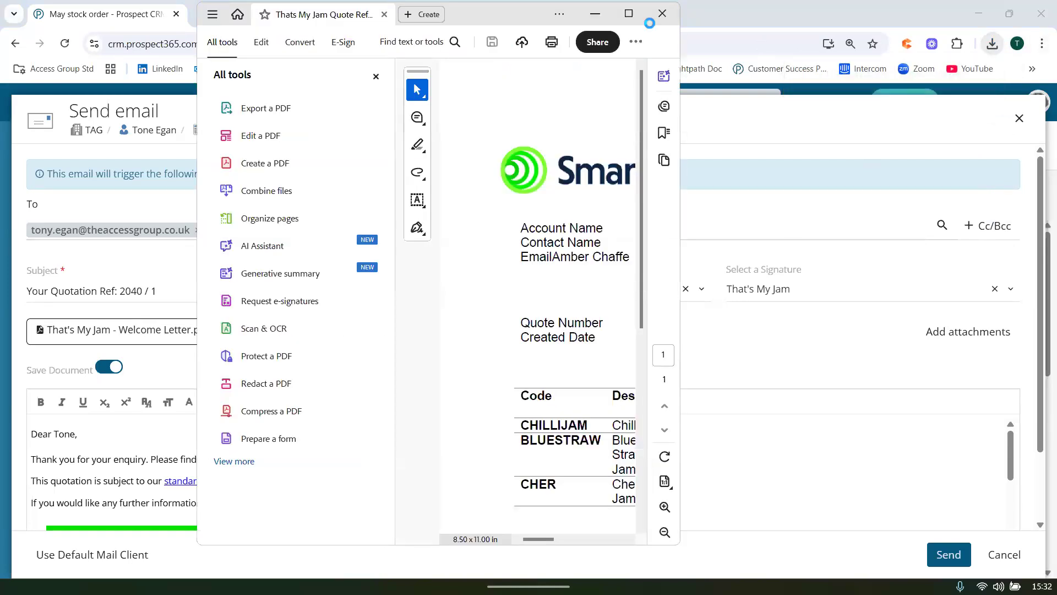
click(650, 23)
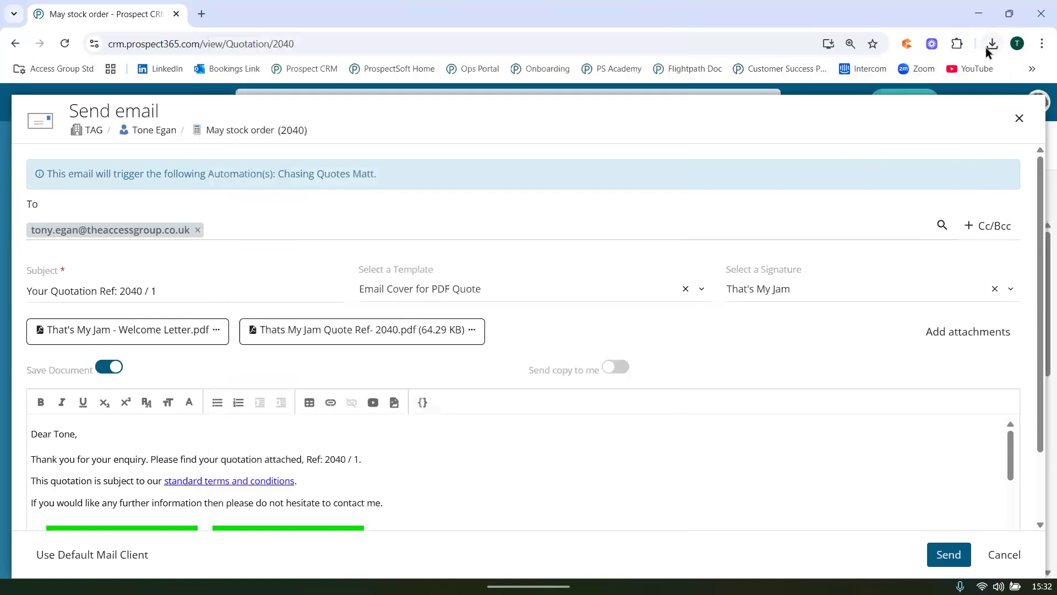
Open the downloaded Quote Document PDF, examine its customer details, product lines and totals, and view its online approval page.
click(988, 50)
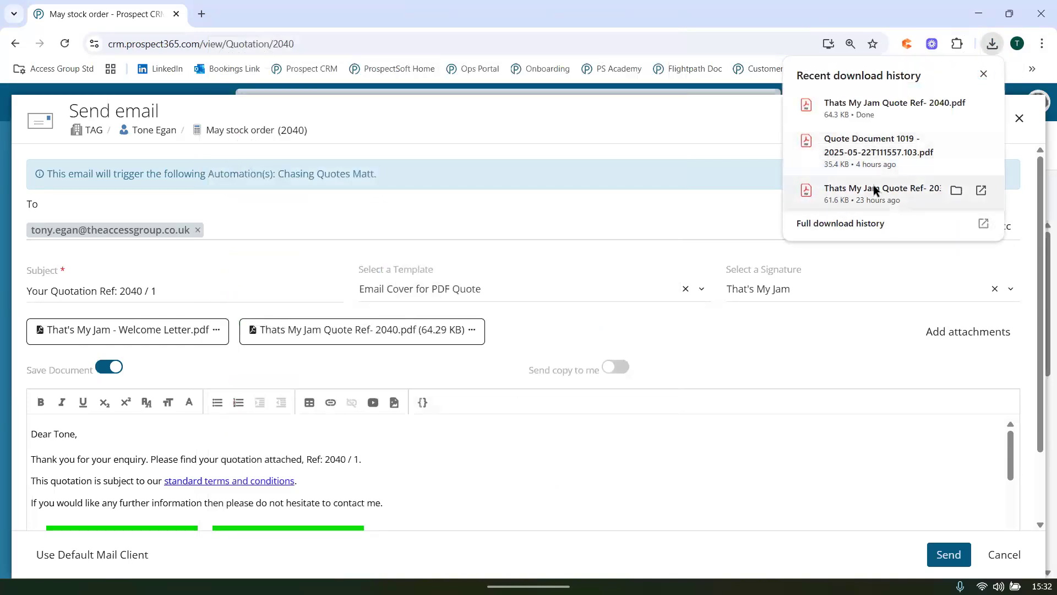
click(873, 160)
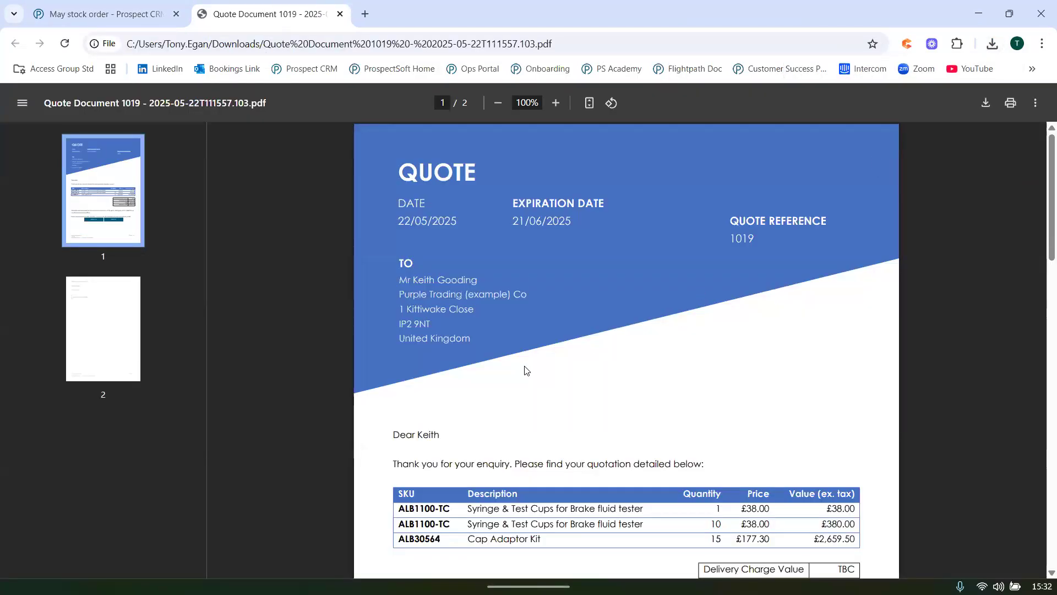
drag(399, 277, 471, 337)
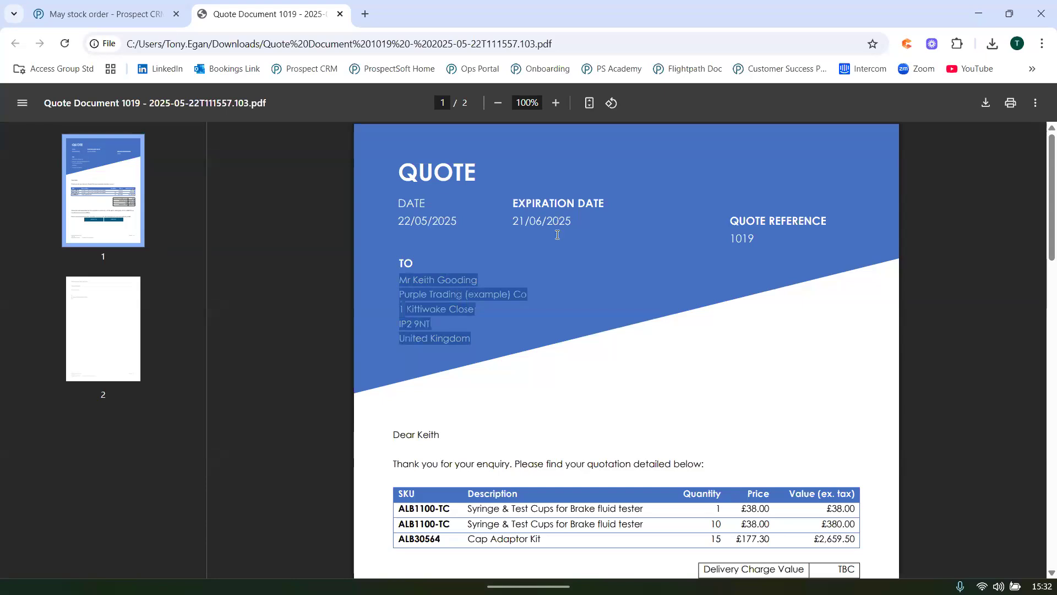
scroll(587, 412, down, 1)
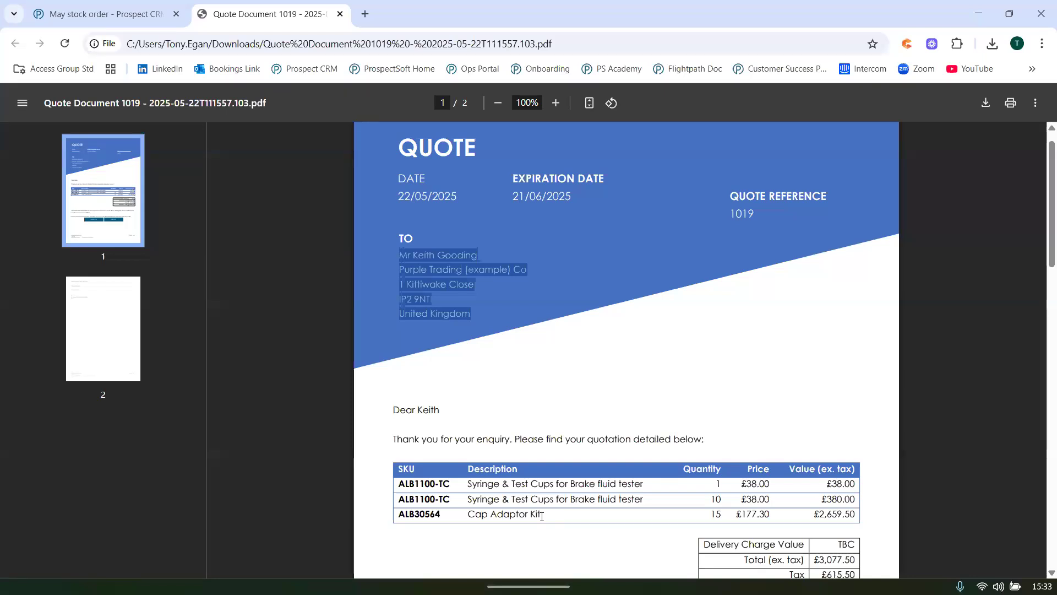
click(466, 303)
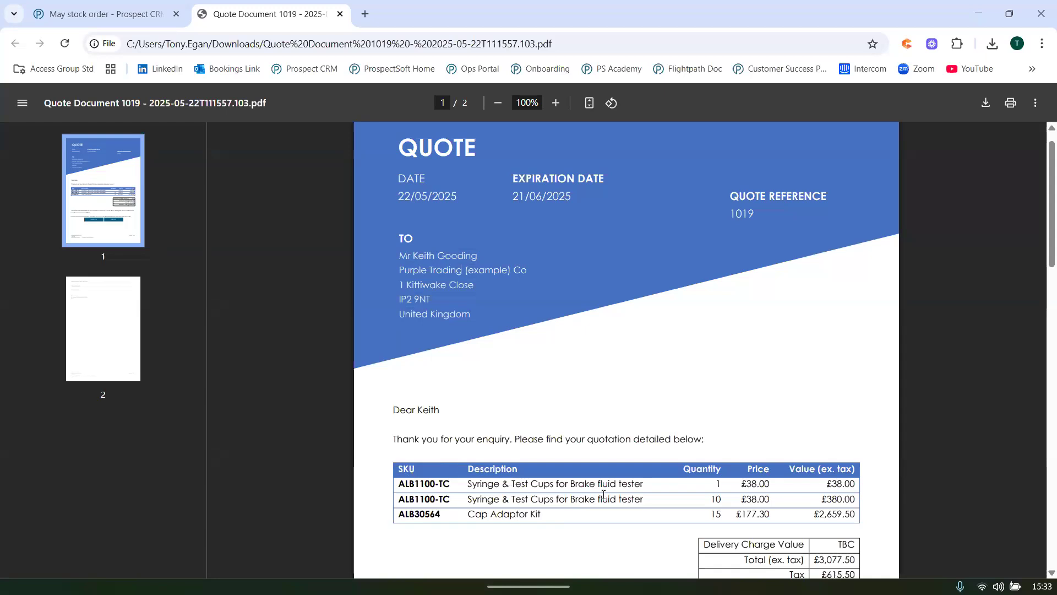
scroll(604, 495, down, 4)
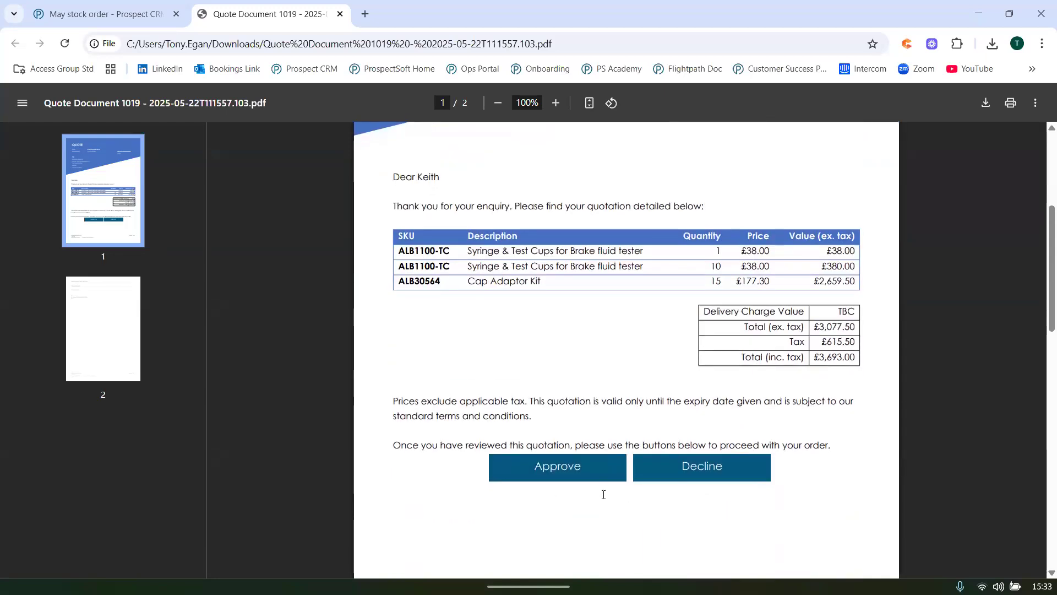
click(561, 476)
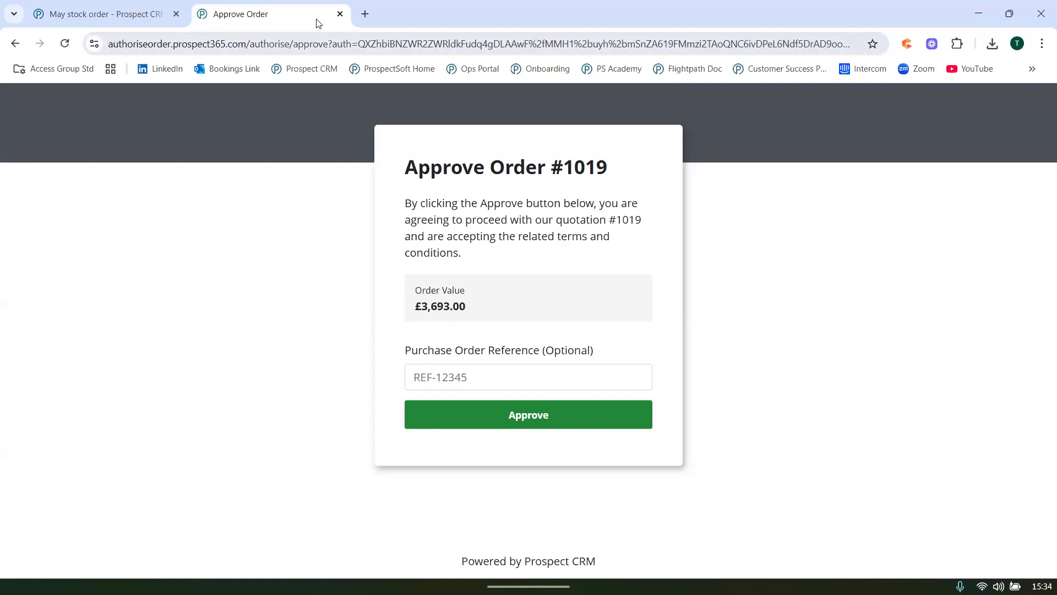
click(339, 14)
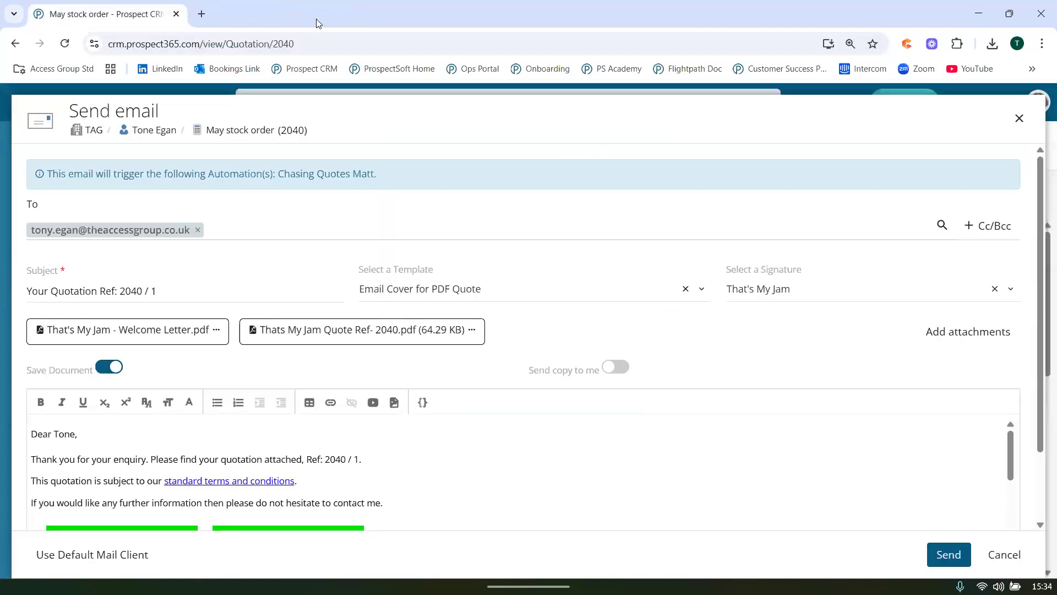
Close the quotation email without sending it and return to the Account Manager Dashboard.
click(1019, 118)
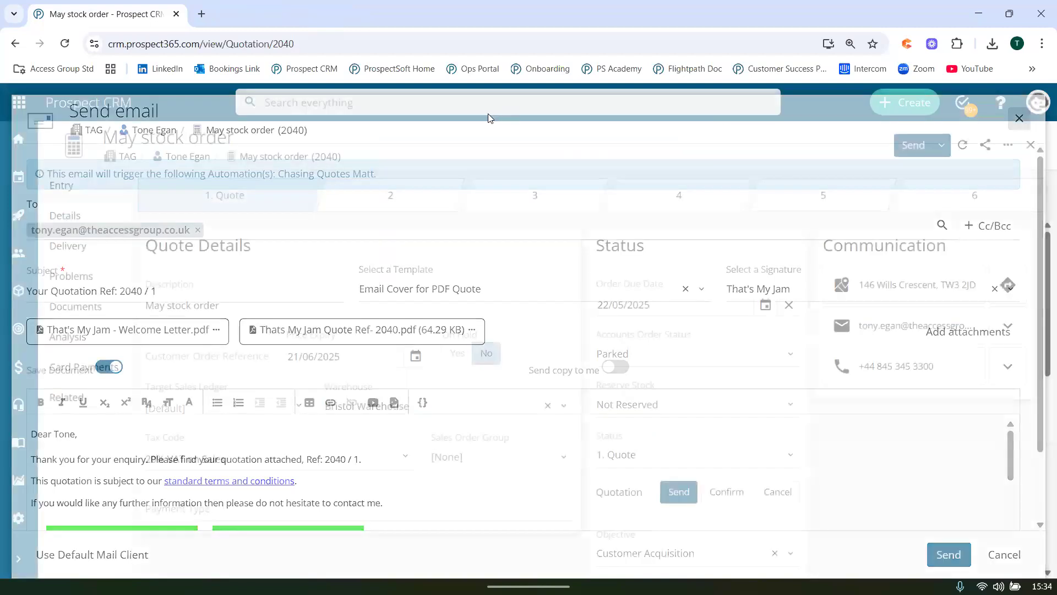
click(28, 136)
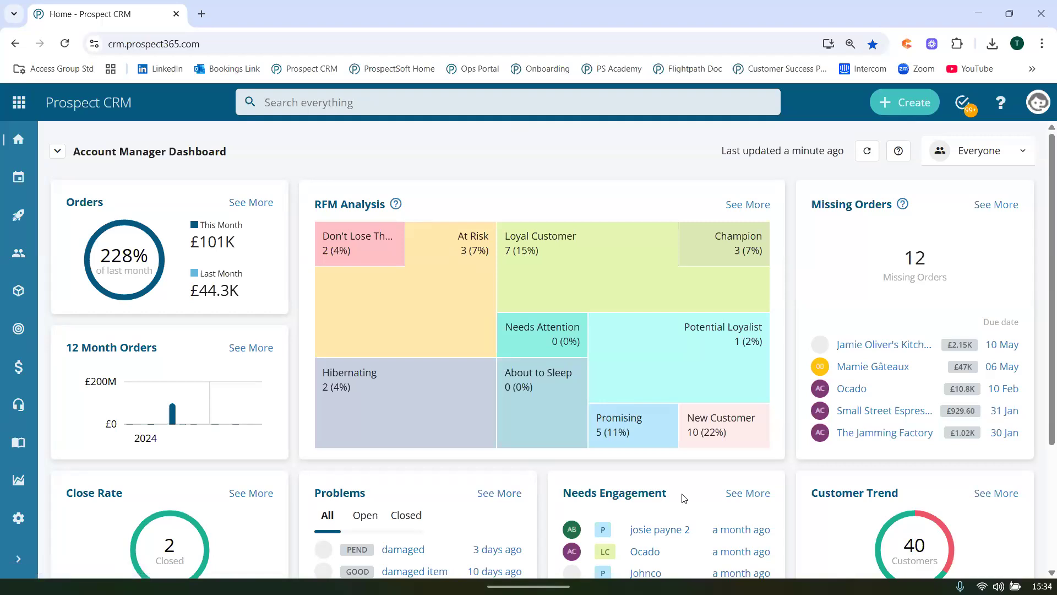
Switch to the PowerPoint presentation containing the Prospect CRM webinar slides.
mouse_move(740, 592)
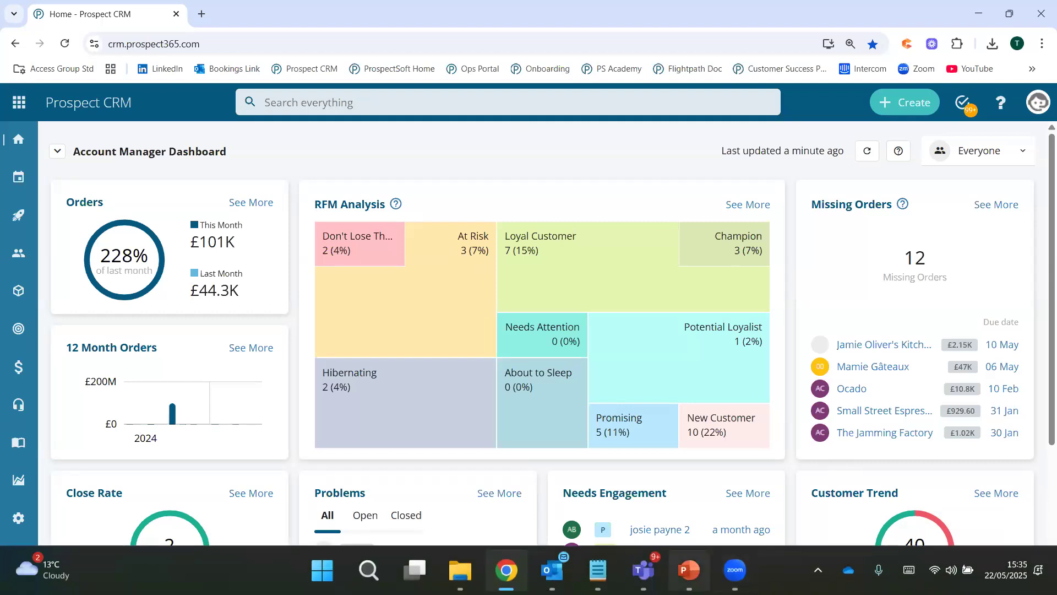
right_click(689, 572)
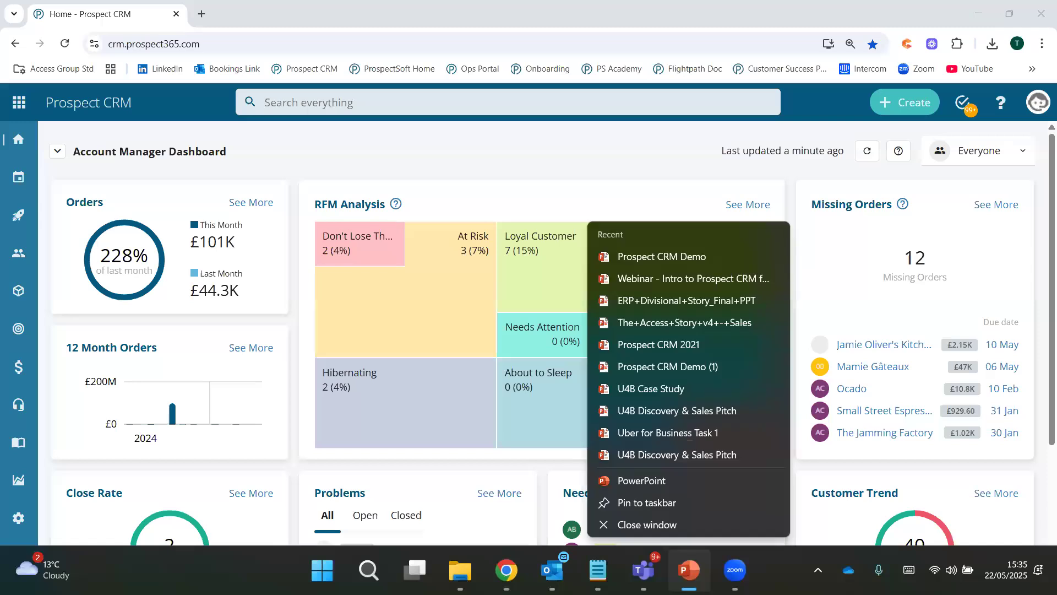
click(689, 573)
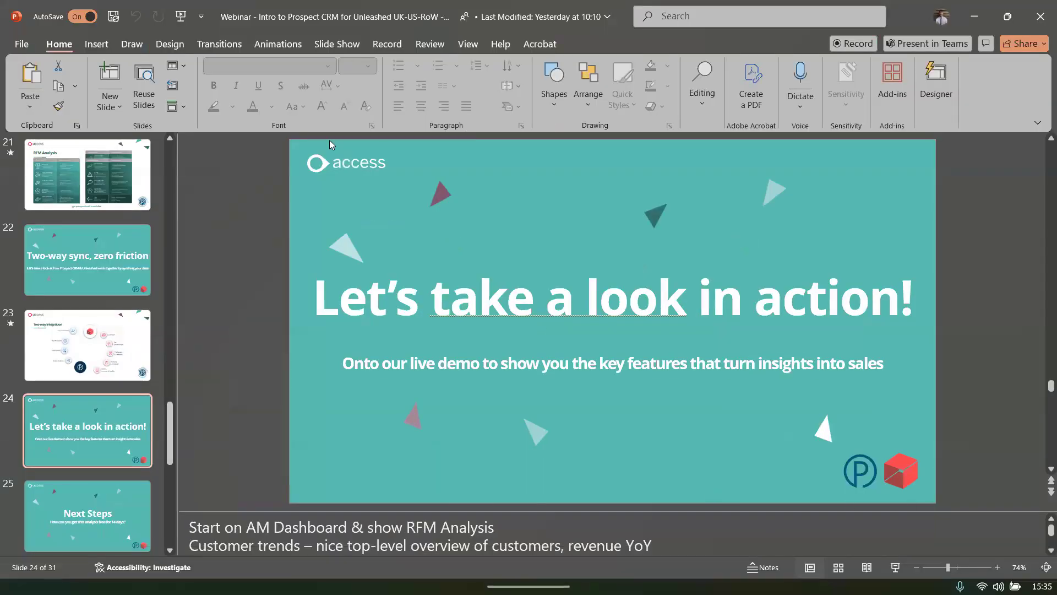
click(181, 17)
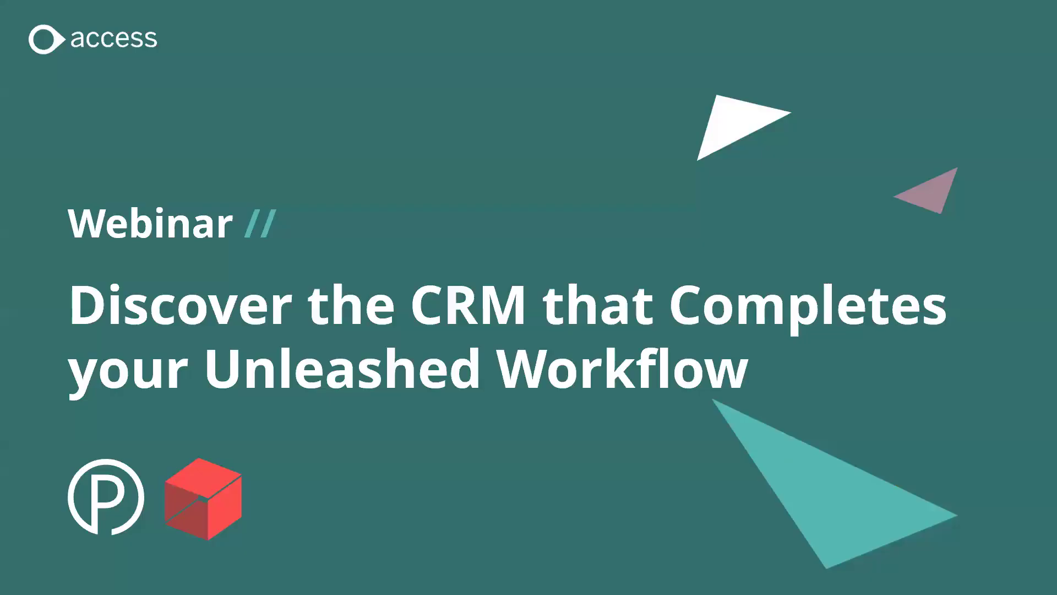
key(Right)
key(Escape)
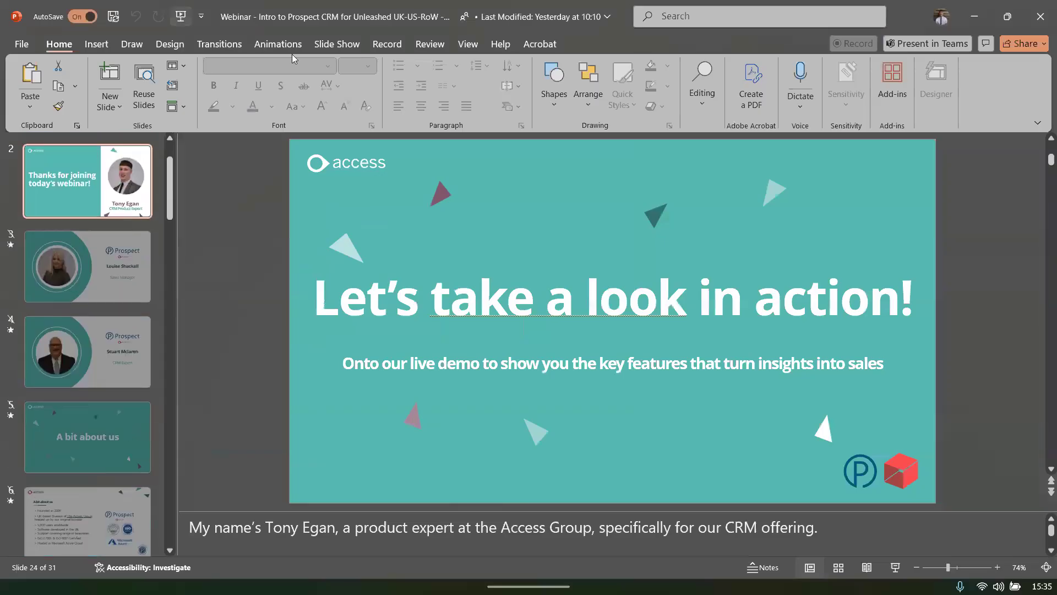
Start the slide show from slide 25, Next Steps.
drag(168, 209, 177, 507)
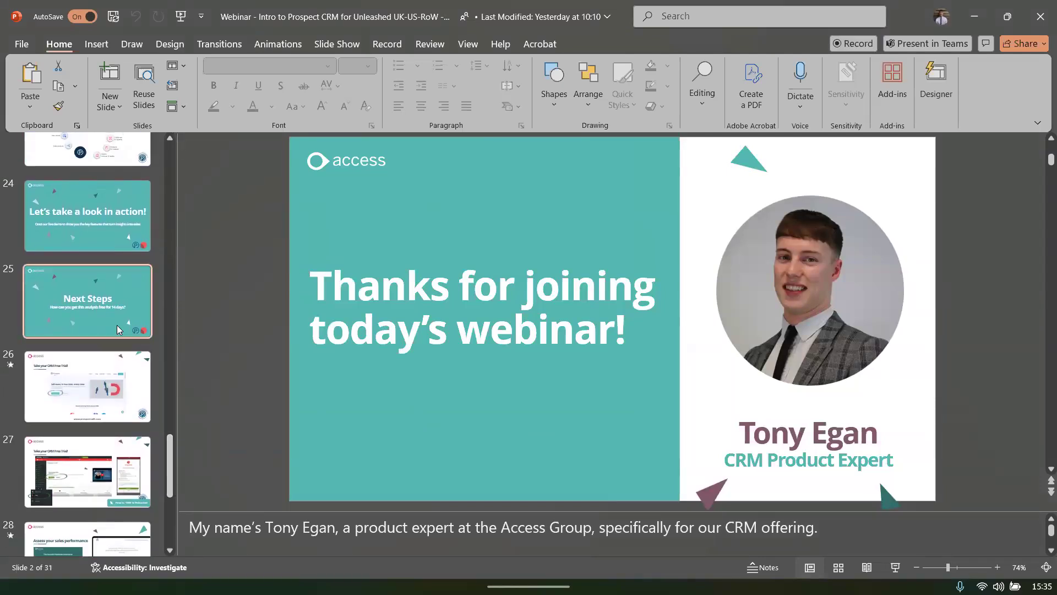
click(117, 330)
click(895, 567)
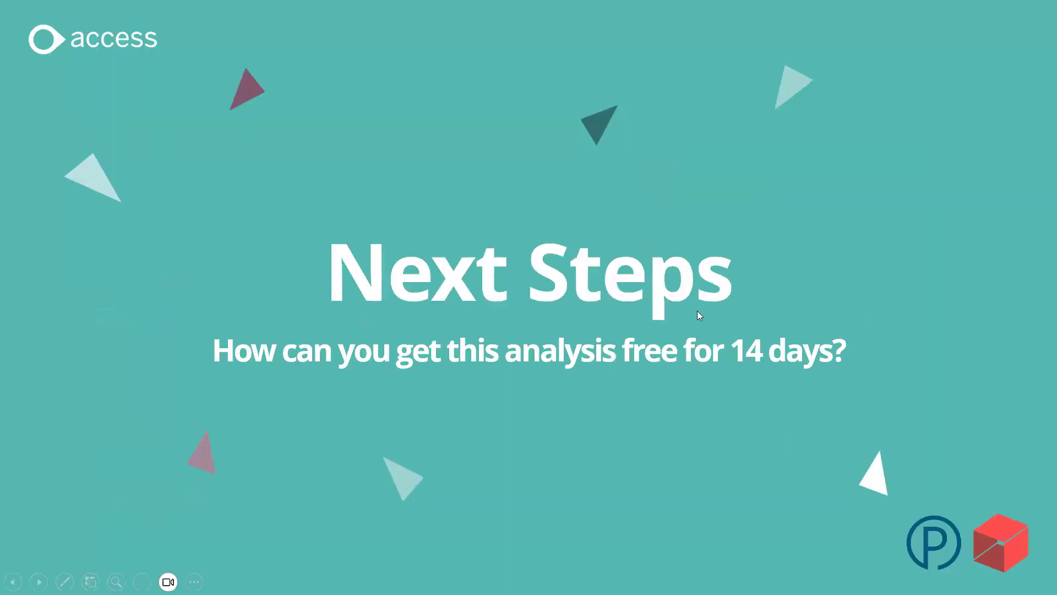